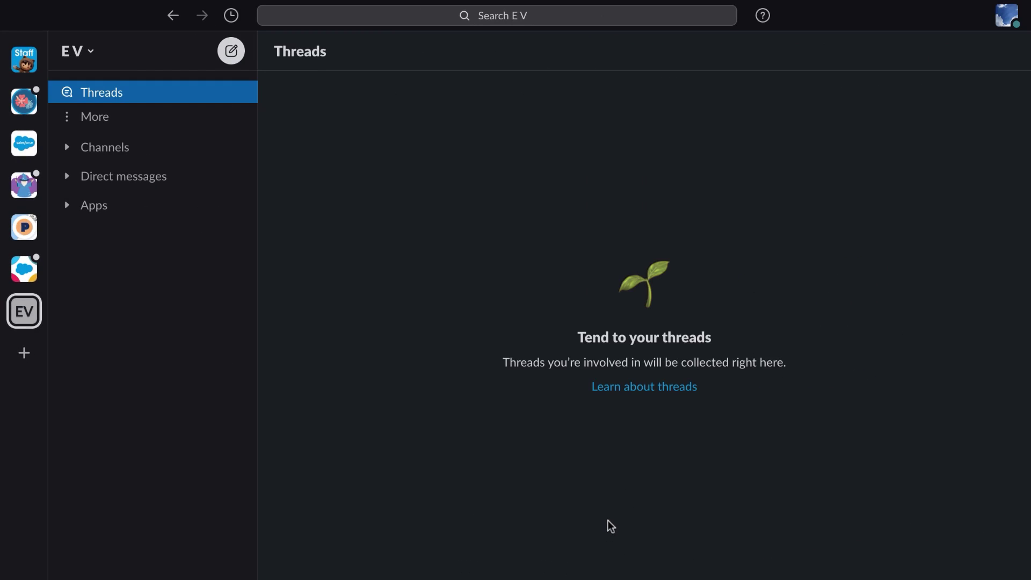
Step: Launch Workflow Builder from the E V workspace's Tools menu
left_click(90, 51)
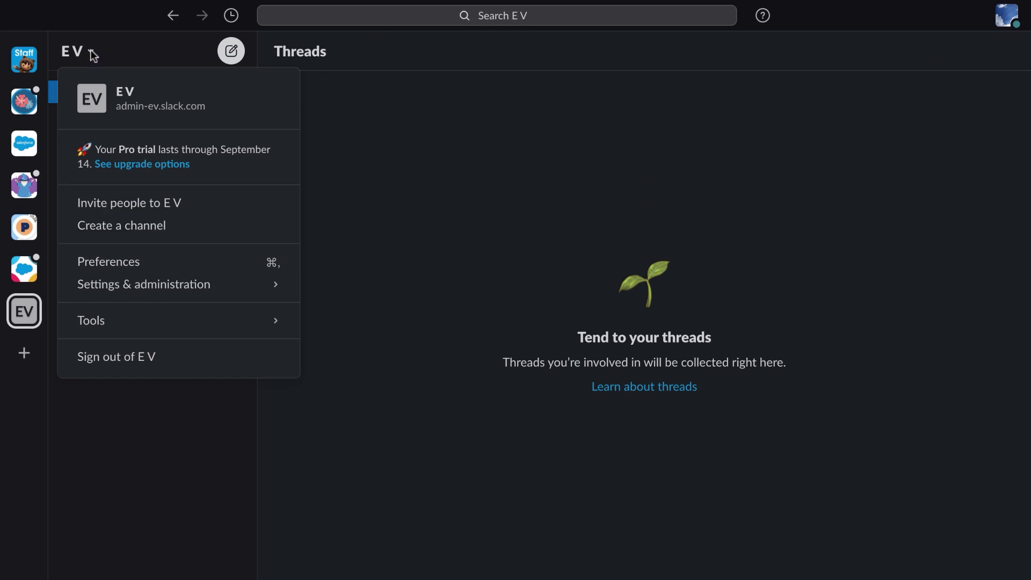
mouse_move(173, 330)
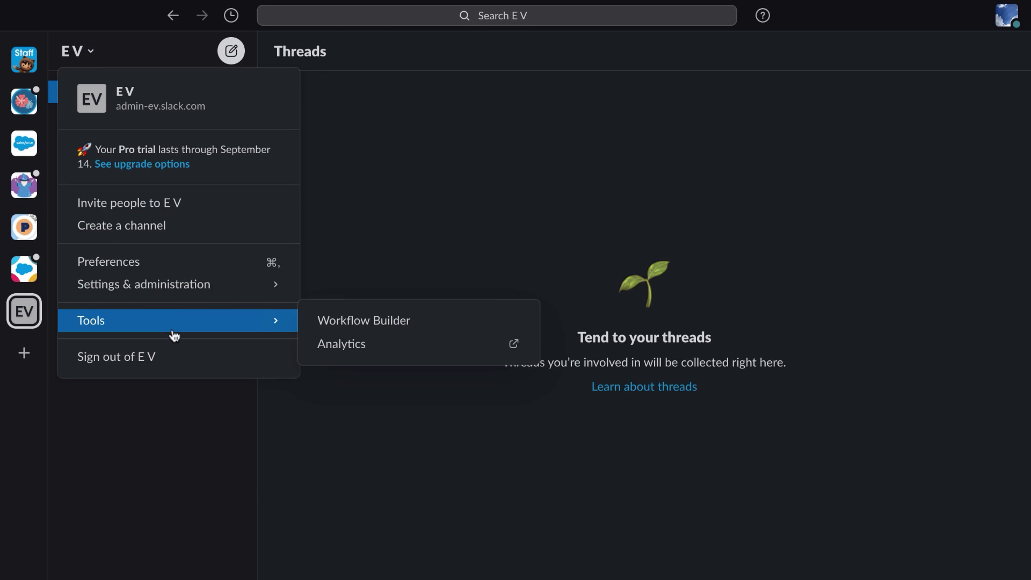
left_click(342, 325)
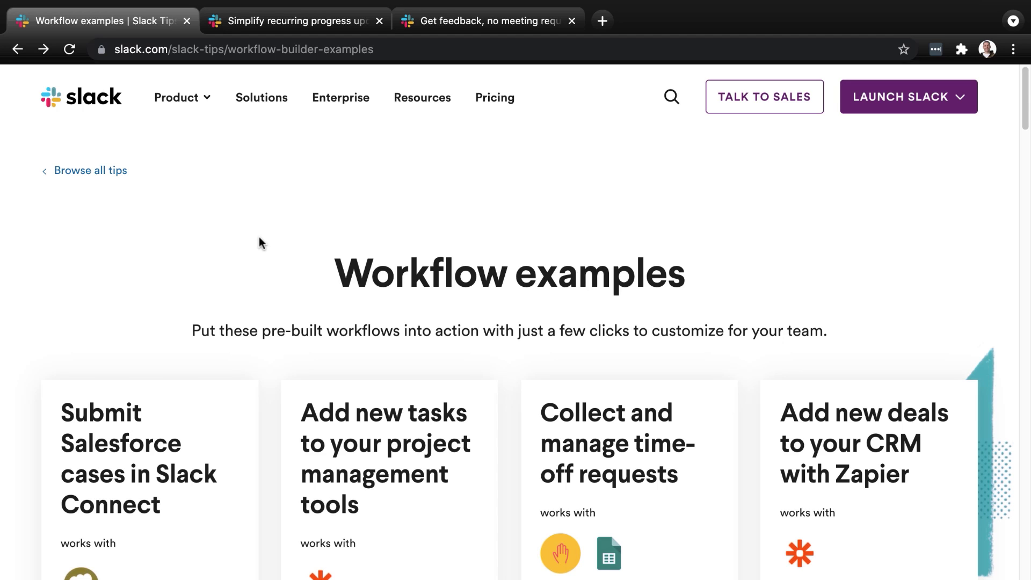
scroll(338, 266, "down", 10)
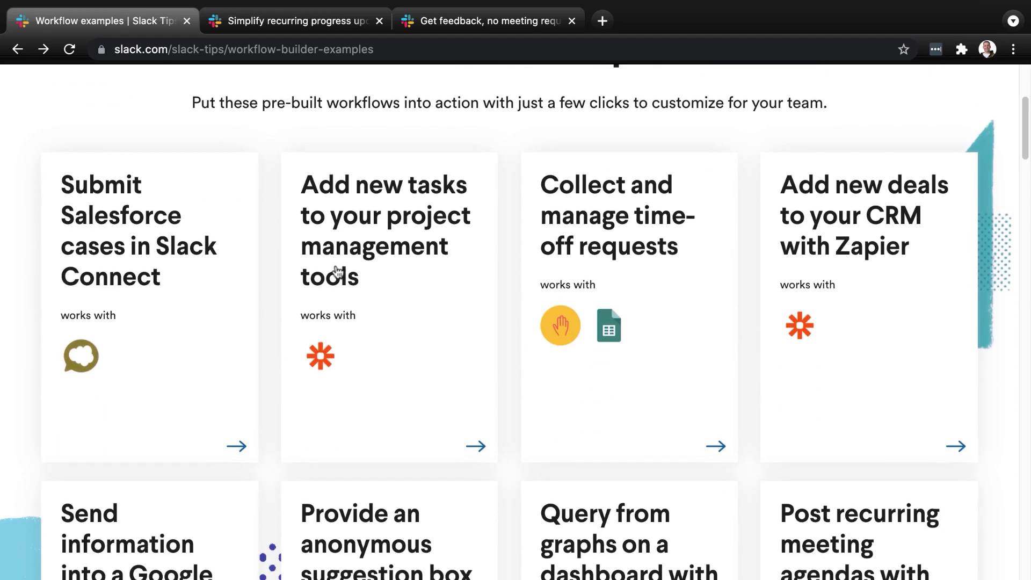
scroll(337, 273, "down", 20)
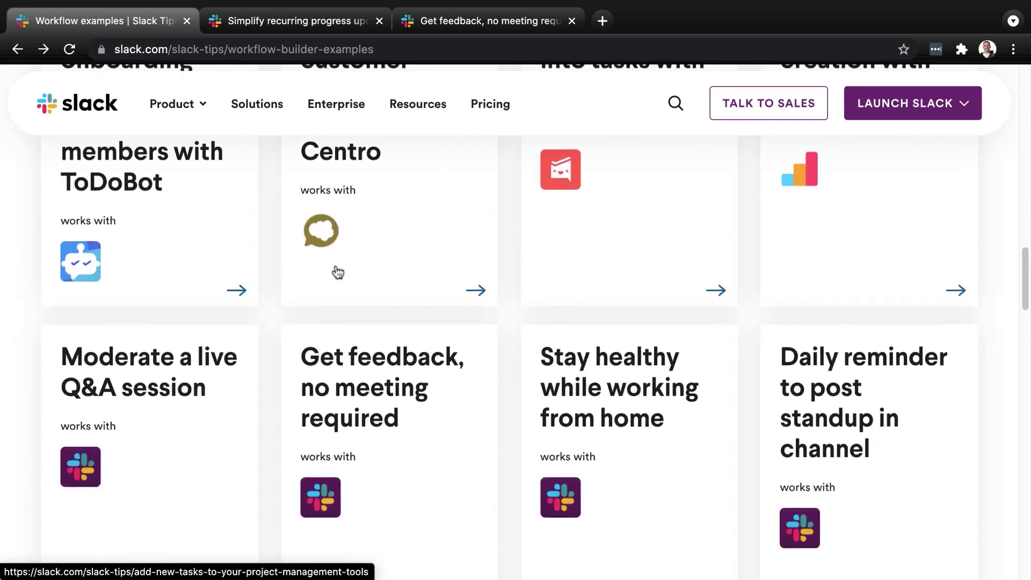
scroll(337, 272, "down", 7)
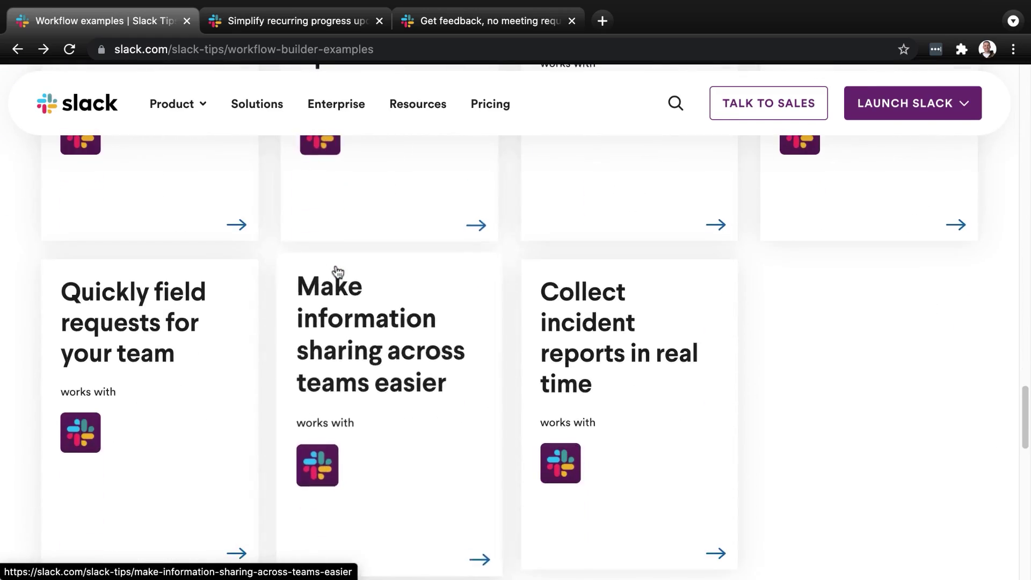
scroll(338, 273, "up", 20)
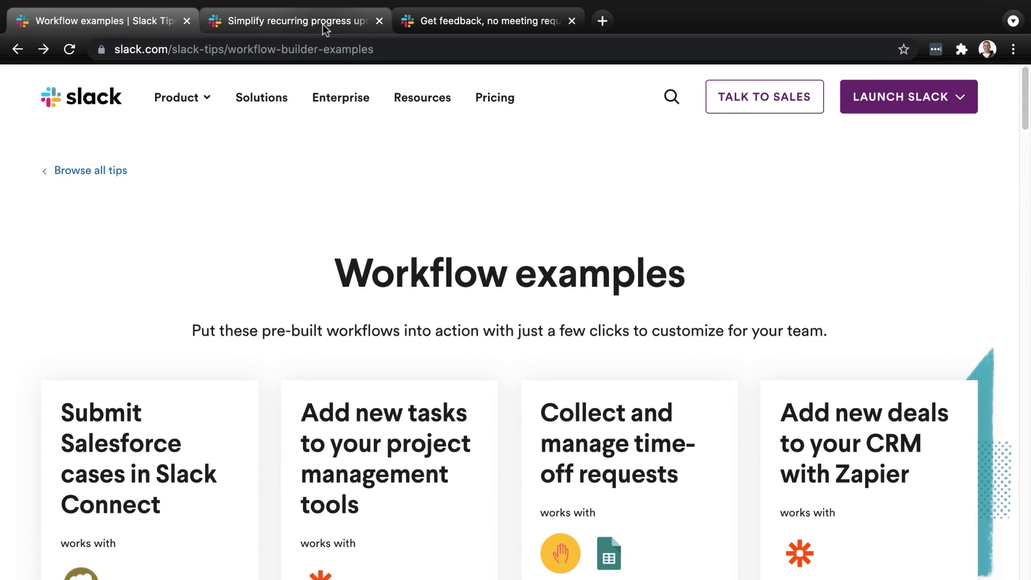
Step: Download the recurring progress-update and remote feedback example workflow files from their tip pages
left_click(323, 24)
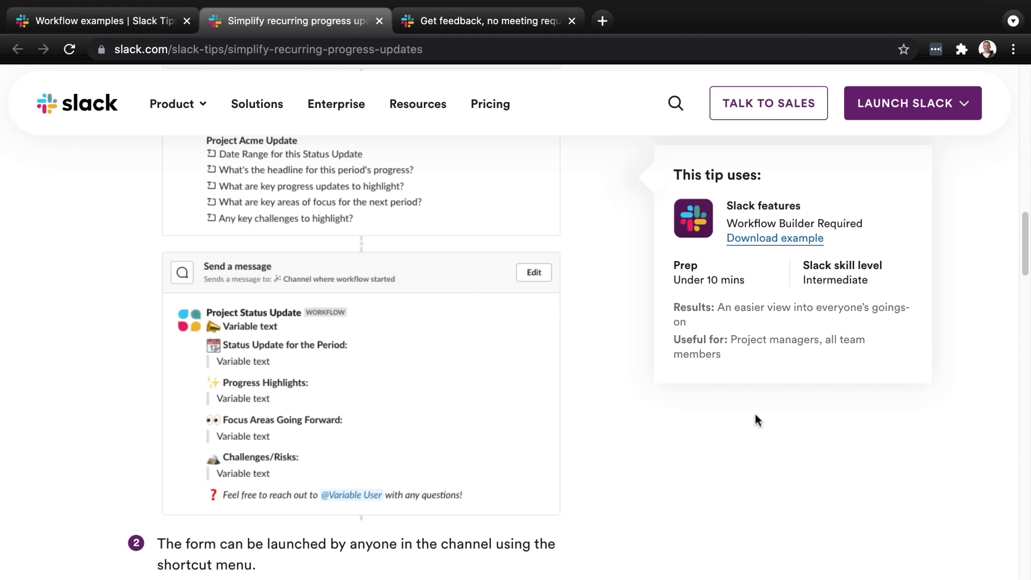
left_click(751, 242)
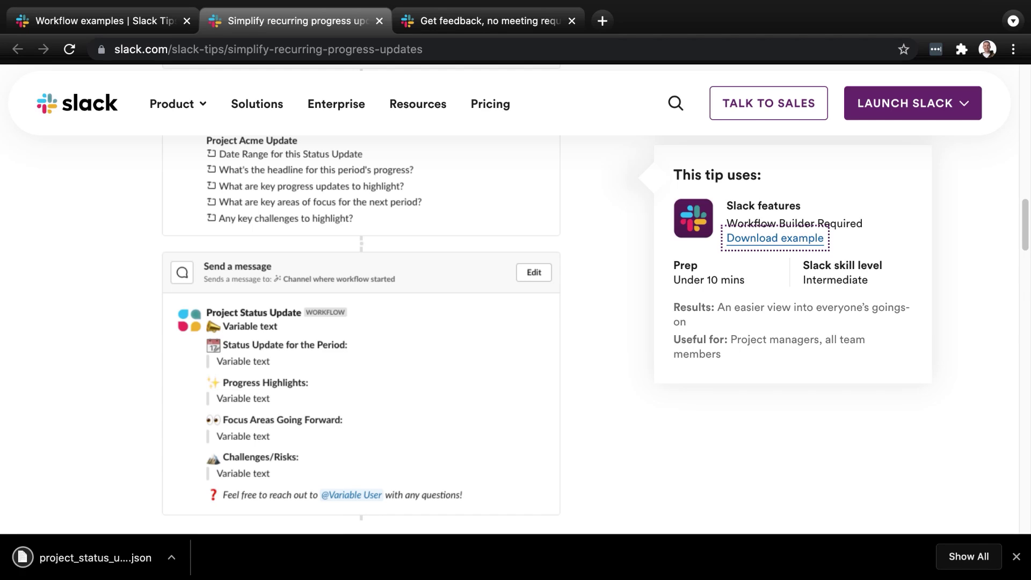
left_click(436, 24)
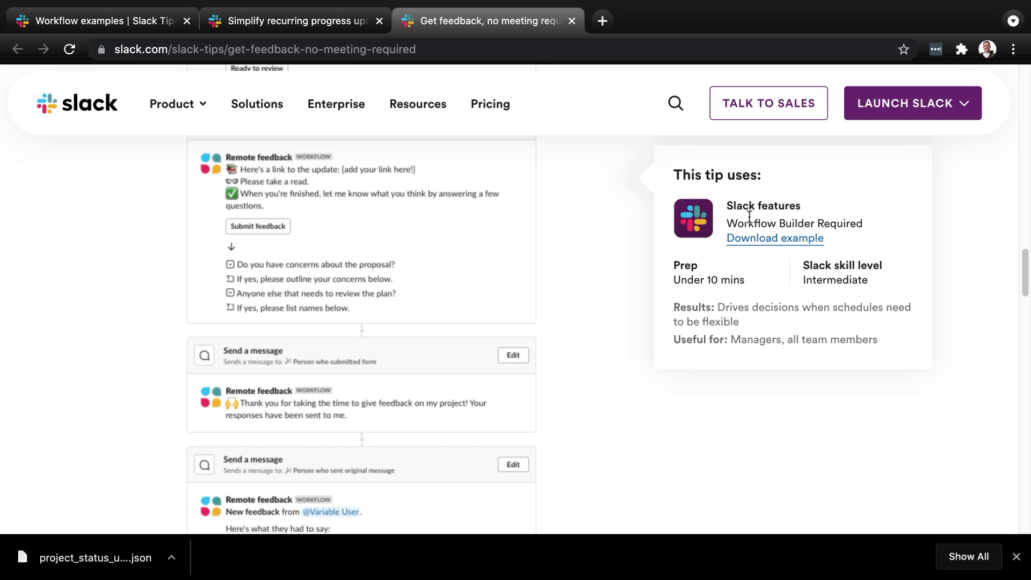
left_click(758, 246)
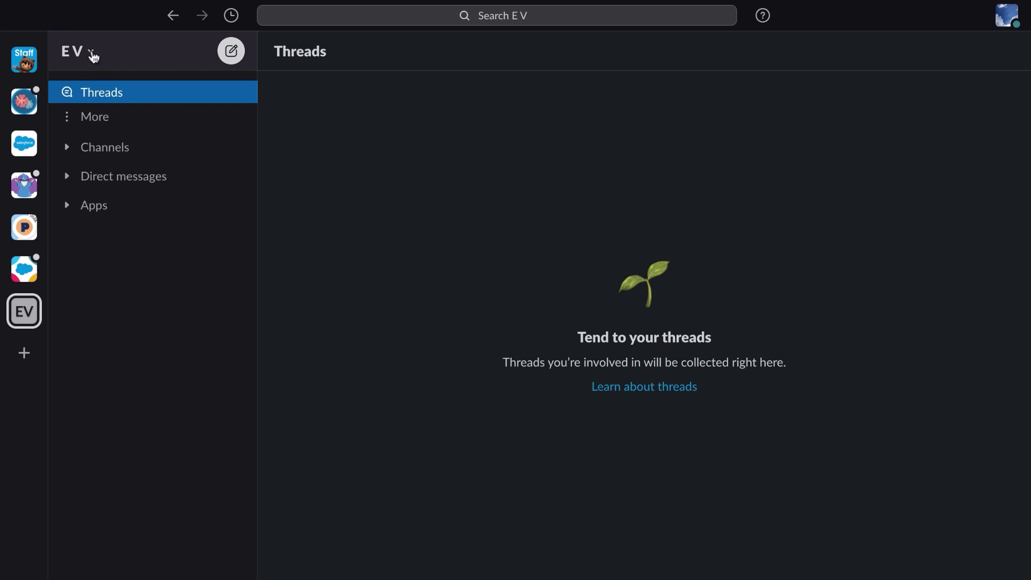
Step: Import the project_status JSON file into Workflow Builder as 'Project Status Update'
left_click(94, 56)
mouse_move(177, 322)
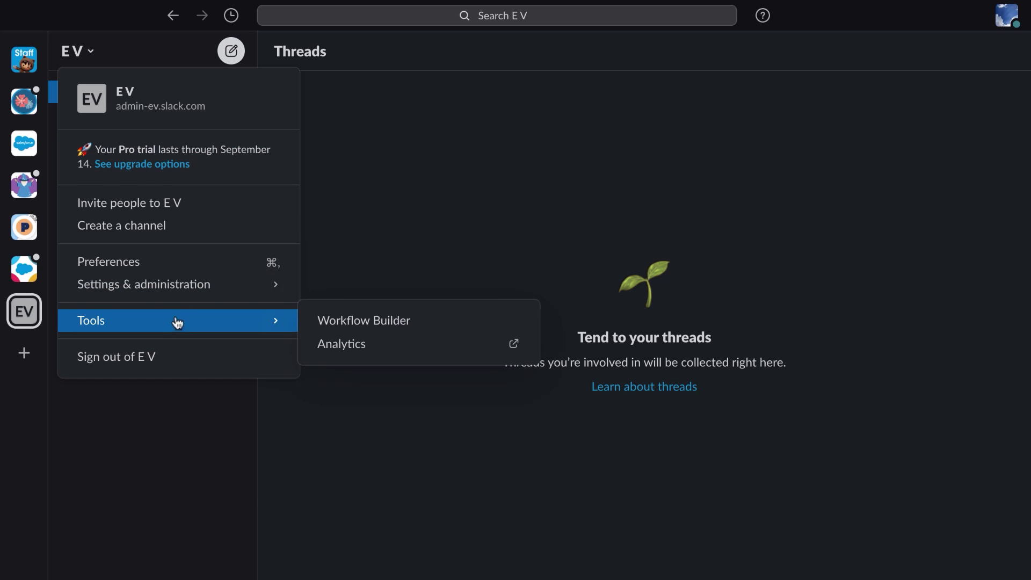
left_click(340, 320)
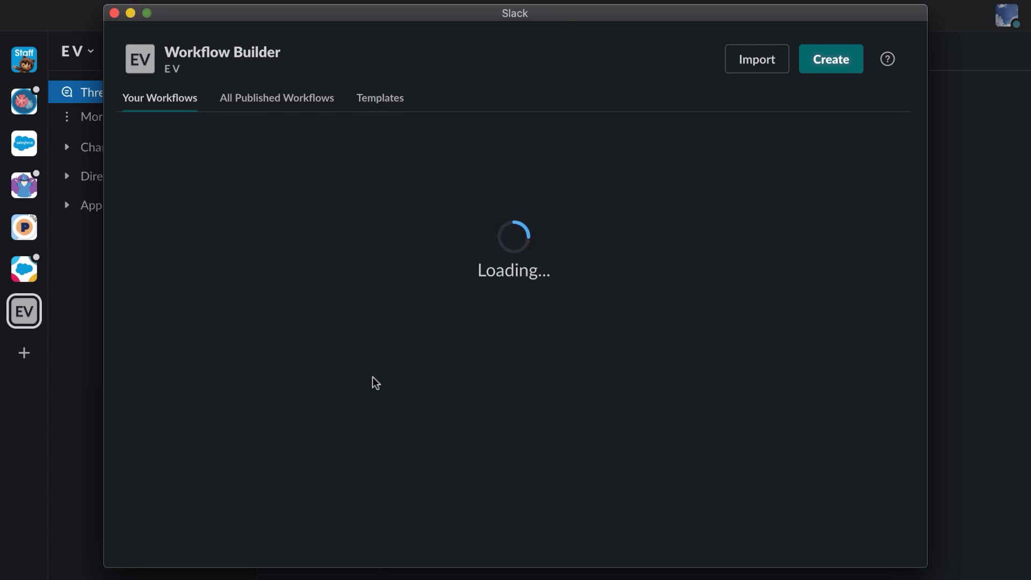
left_click(745, 63)
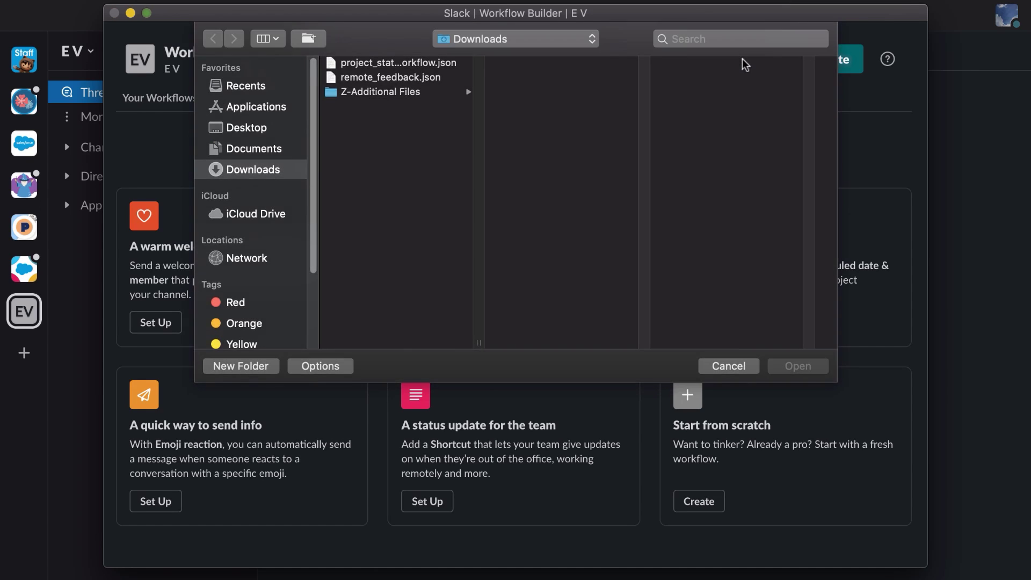
left_click(379, 63)
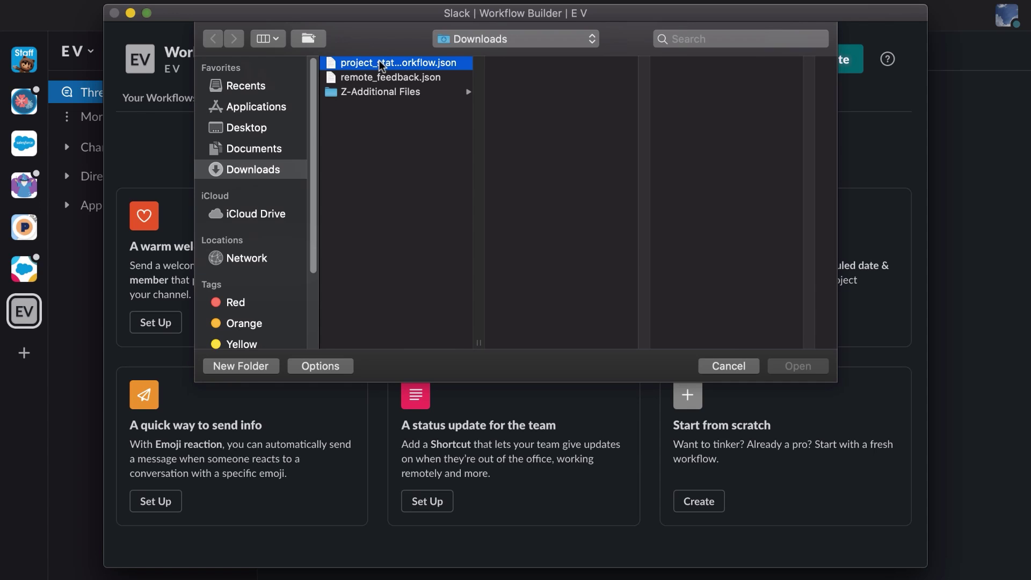
left_click(813, 370)
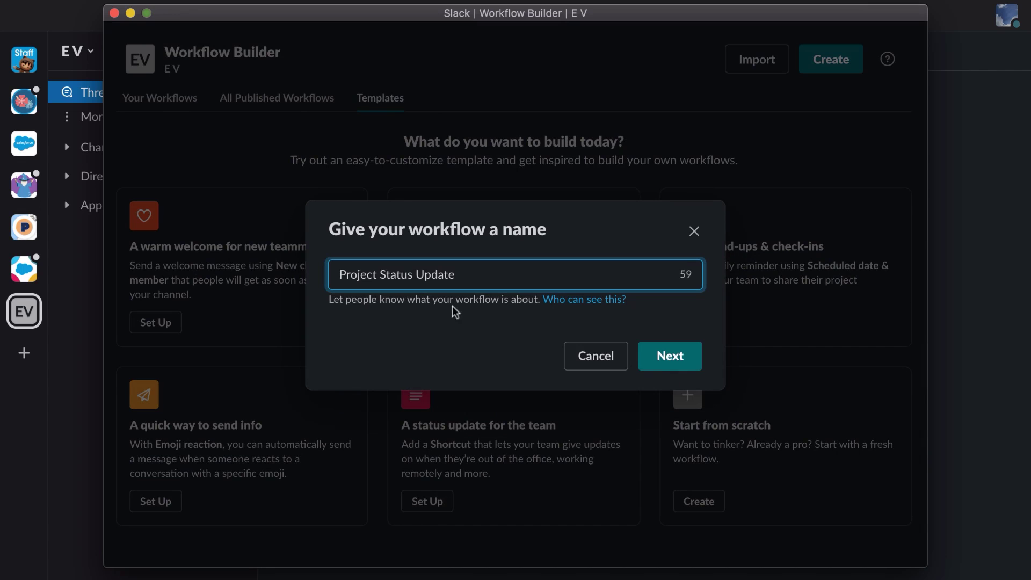
left_click(670, 368)
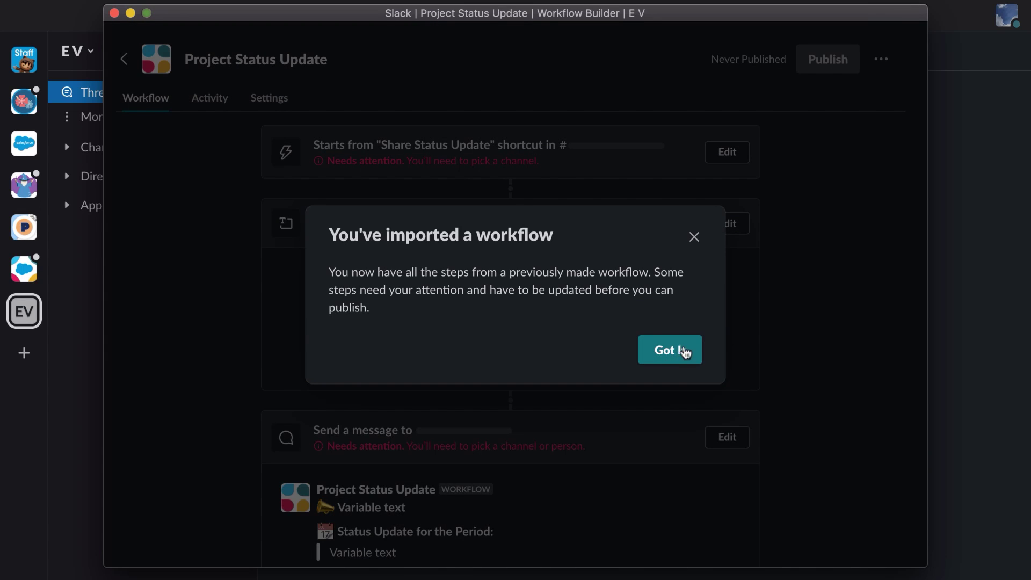
left_click(686, 355)
Step: Set the shortcut trigger to #general and rename its short name to 'Project Status Update'
left_click(735, 152)
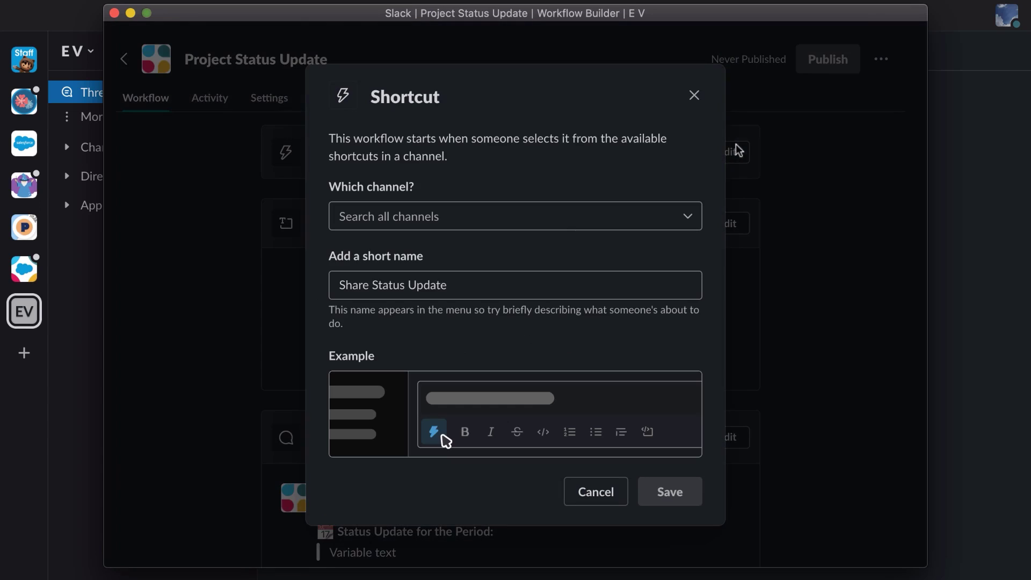
left_click(590, 217)
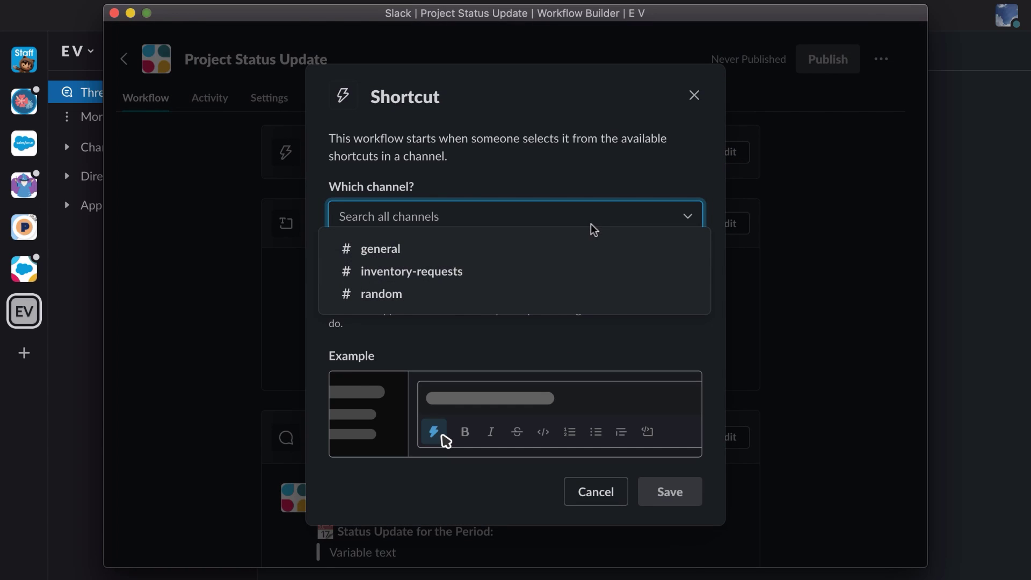
left_click(592, 247)
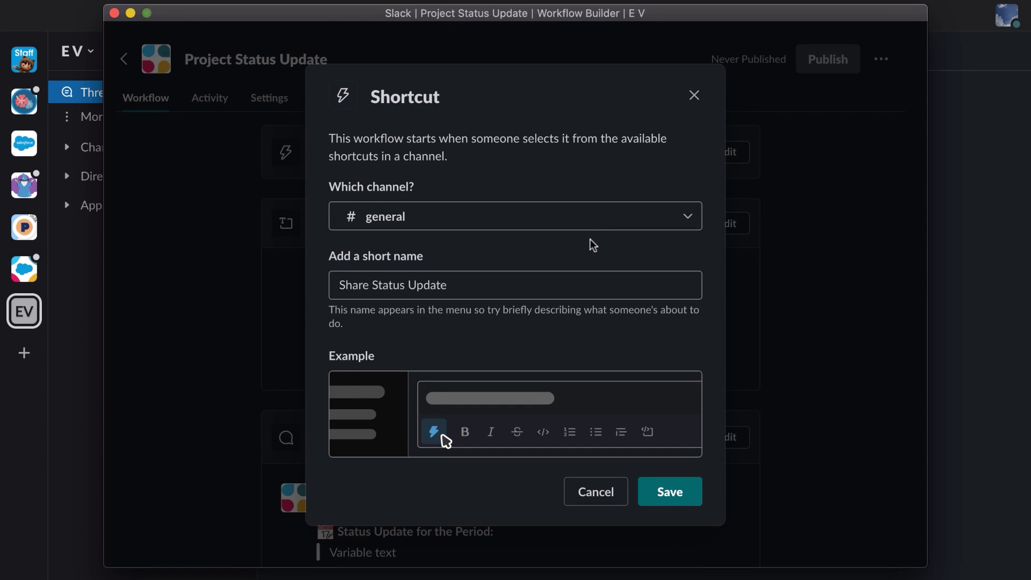
left_click(557, 284)
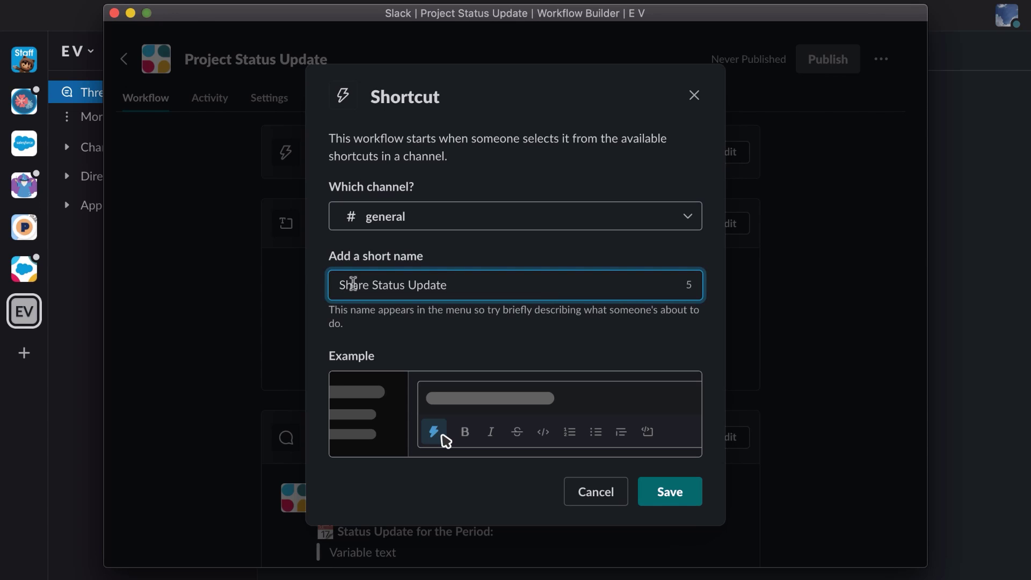
left_click_drag(371, 284, 297, 292)
type("Project")
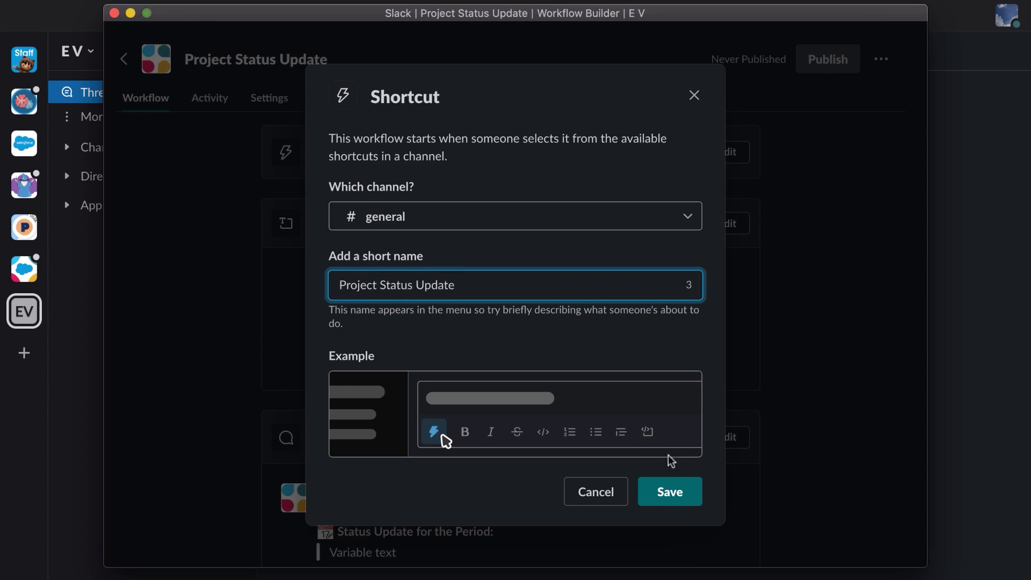
left_click(669, 490)
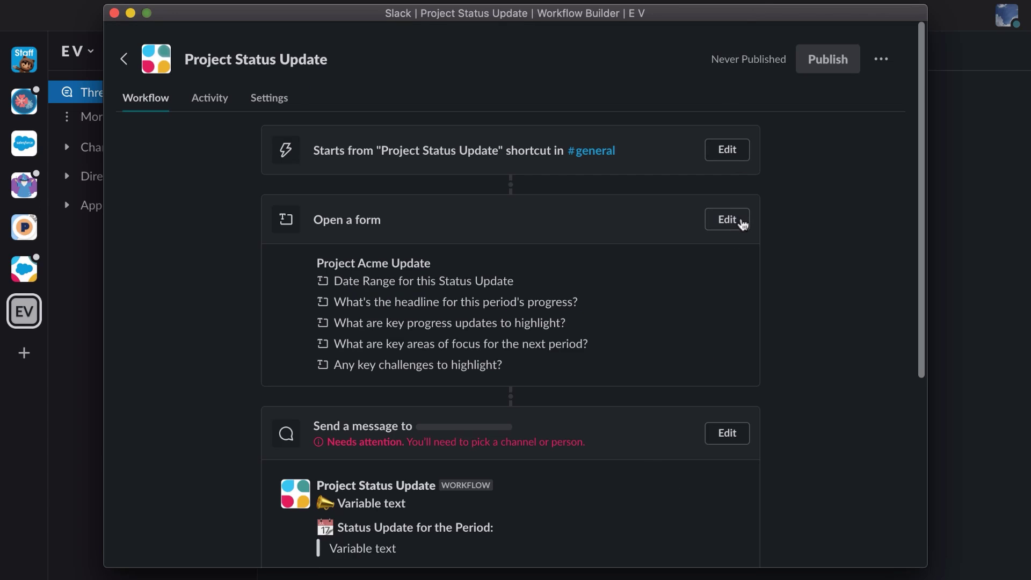
Step: Retitle the form step 'Project Update' by deleting 'Acme', keeping its five questions
left_click(743, 221)
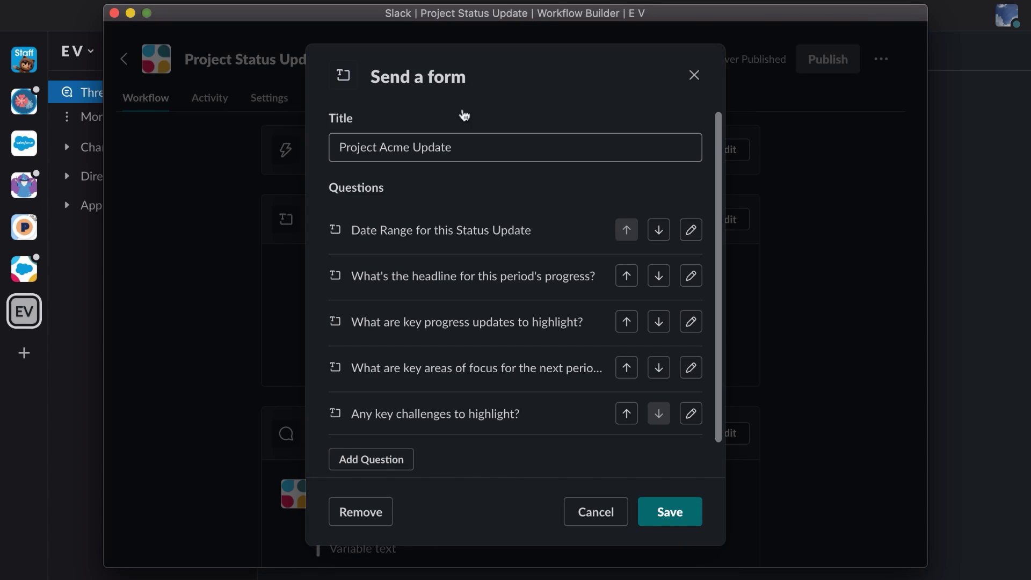
double_click(411, 146)
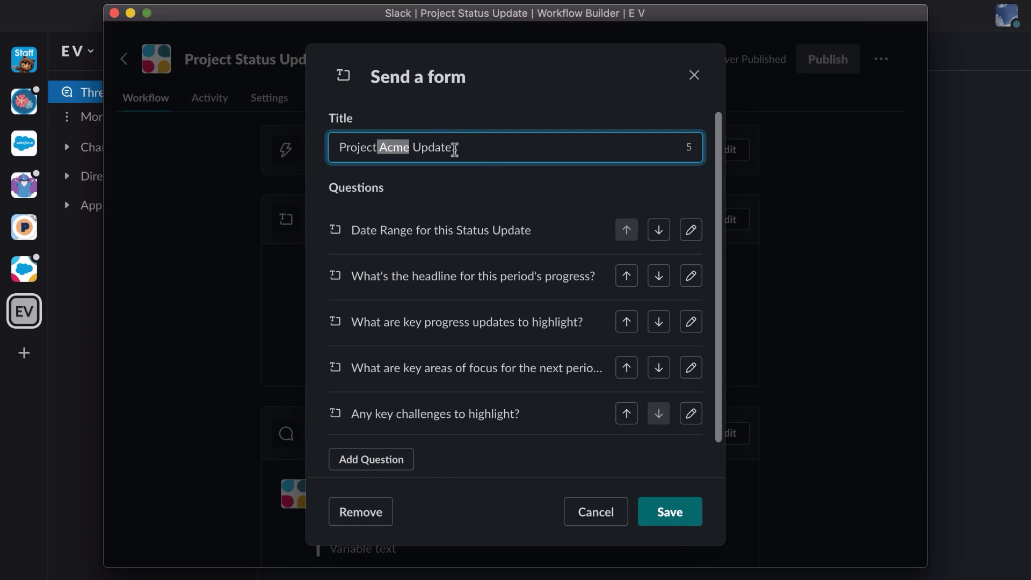
key("BackSpace")
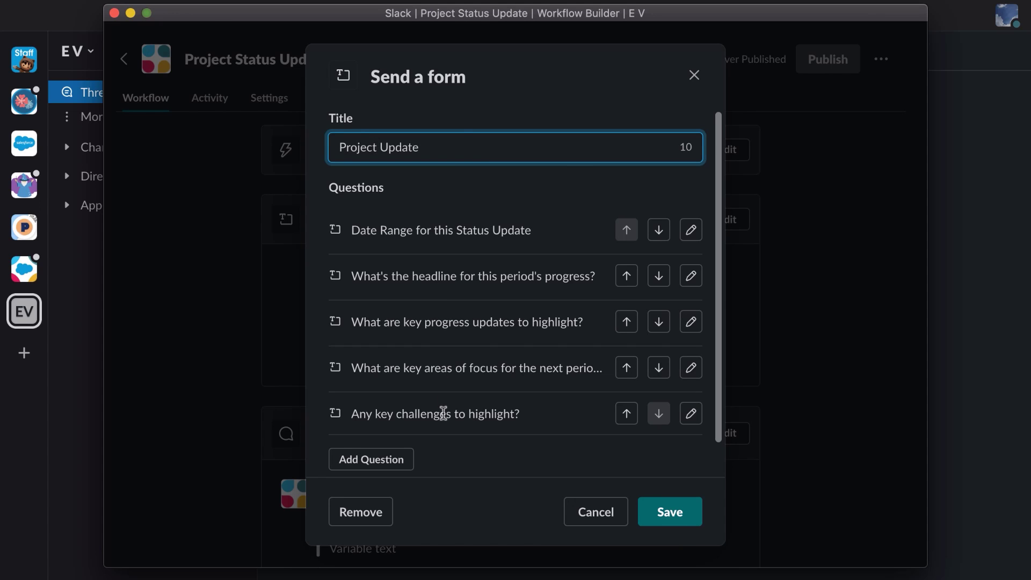
scroll(443, 415, "down", 2)
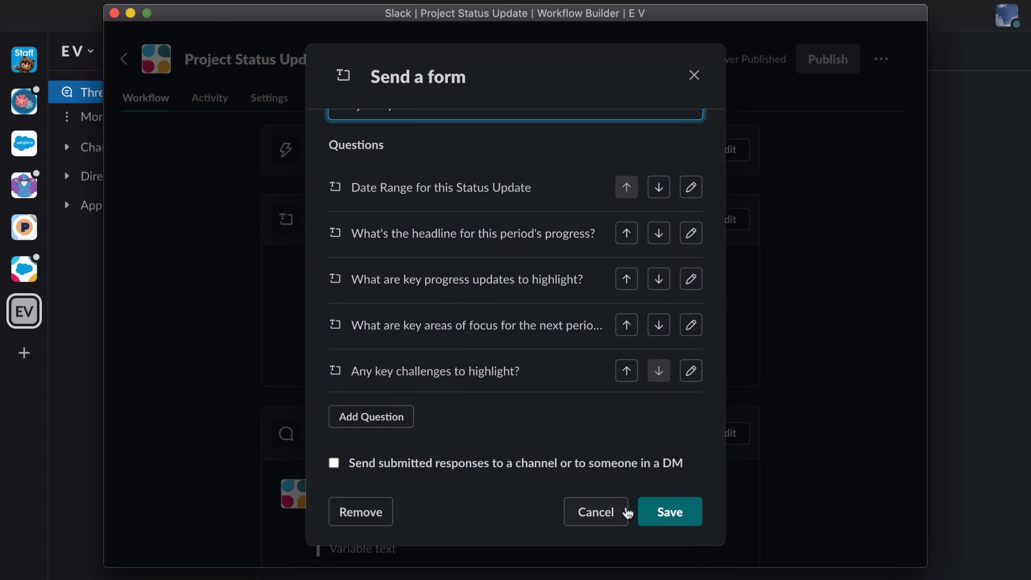
left_click(658, 513)
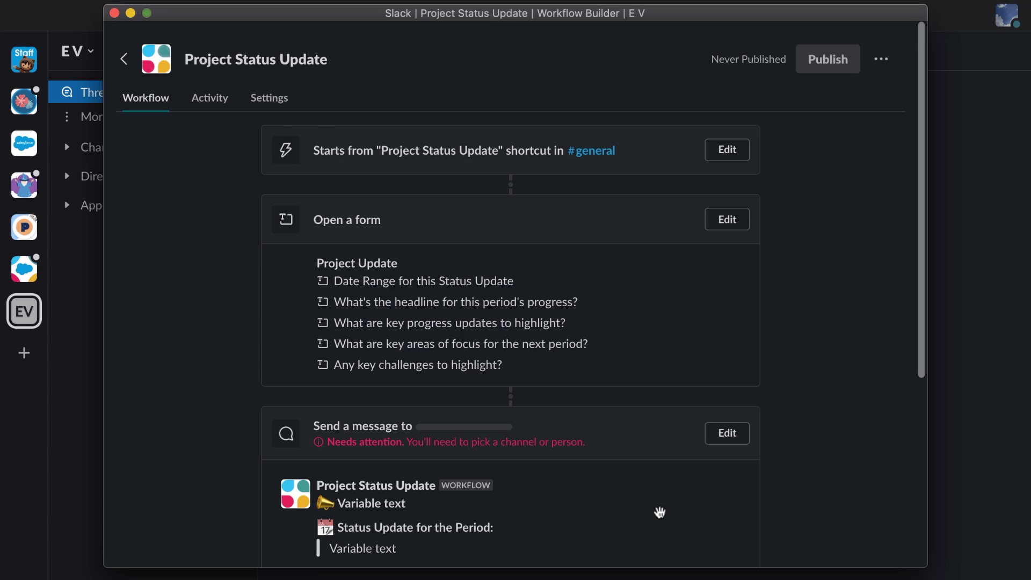
Step: Point the Send a message step at the channel where the workflow started
left_click(743, 435)
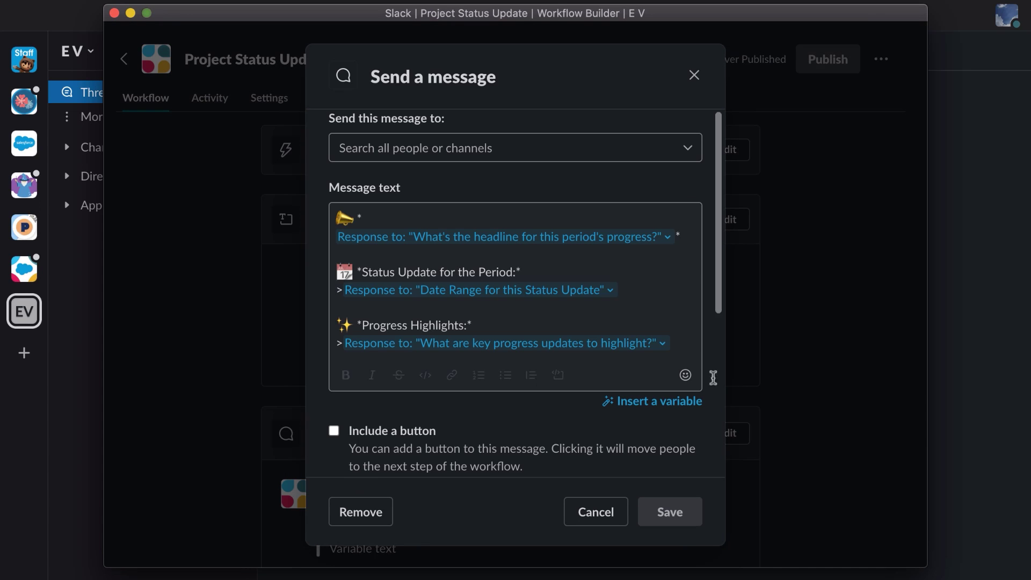
left_click(518, 147)
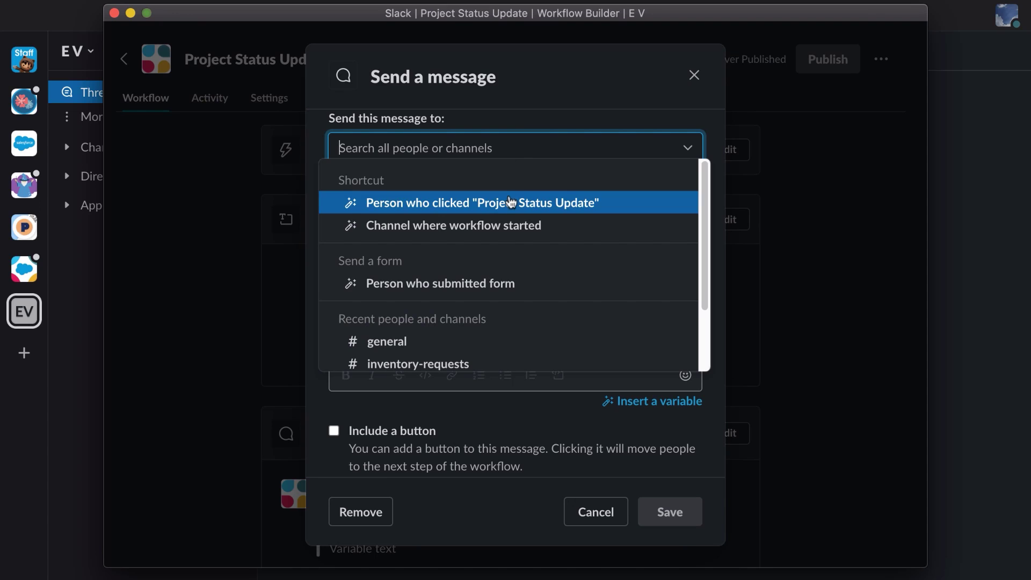
left_click(502, 226)
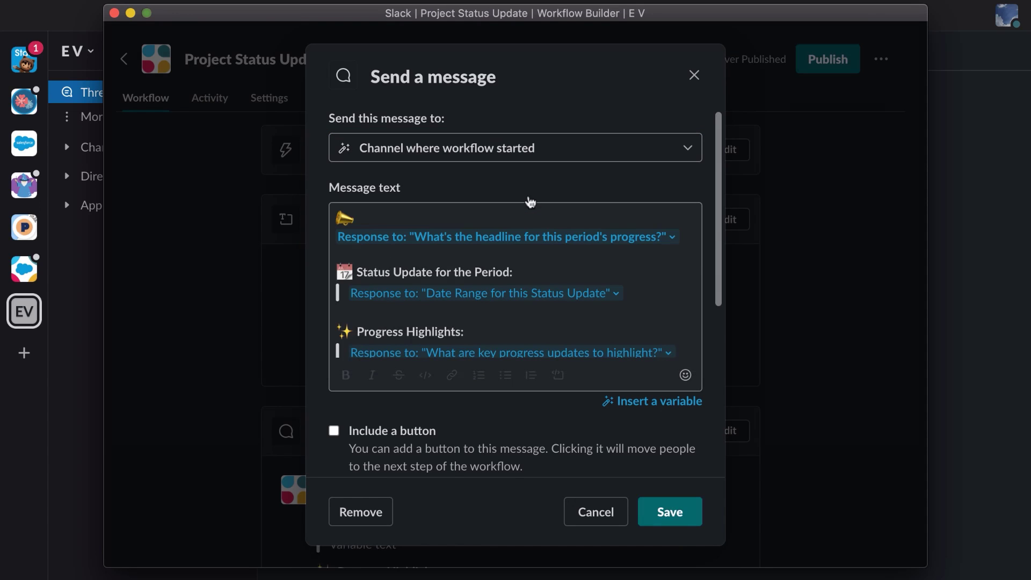
left_click(672, 237)
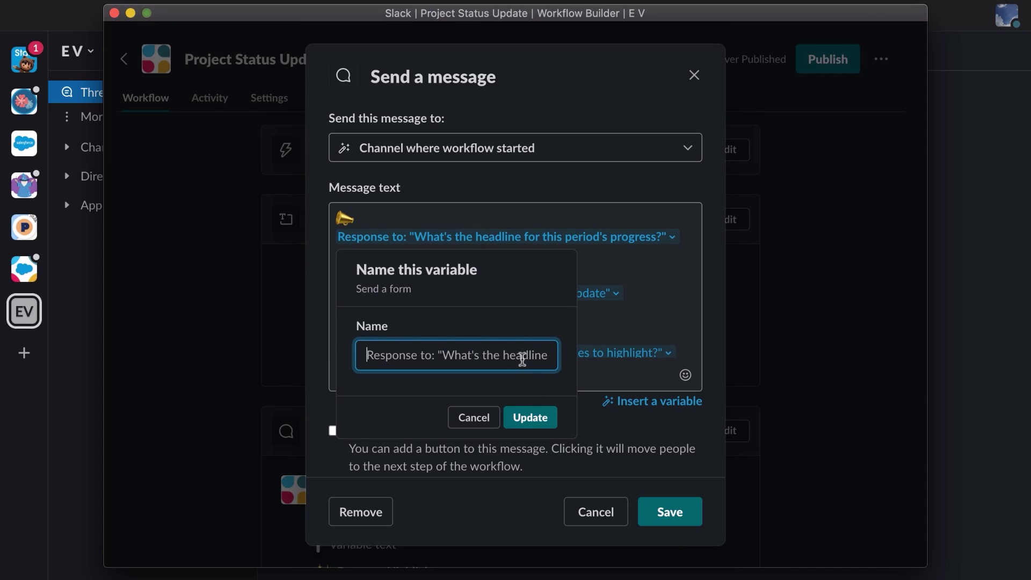
left_click(475, 418)
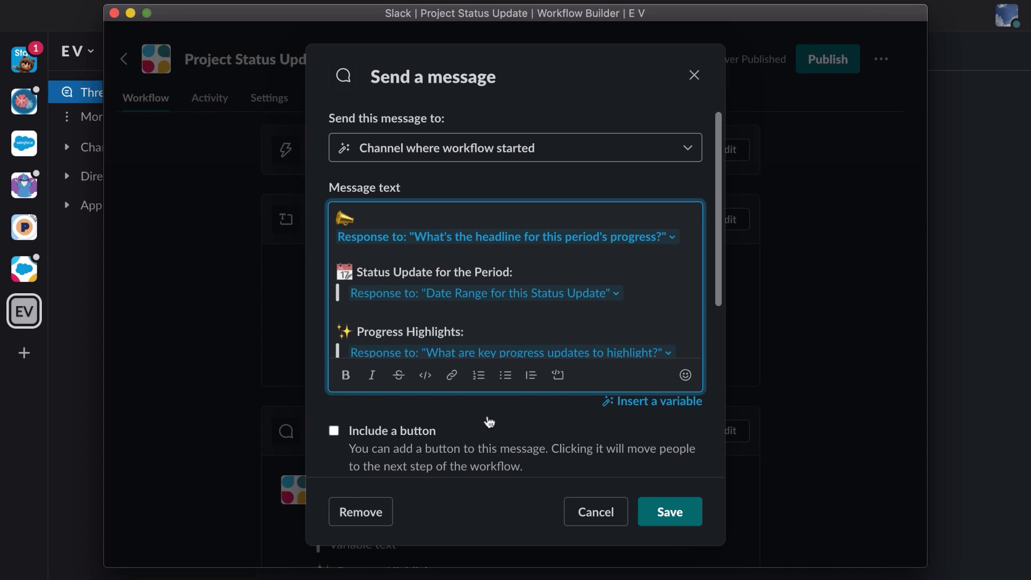
left_click(693, 404)
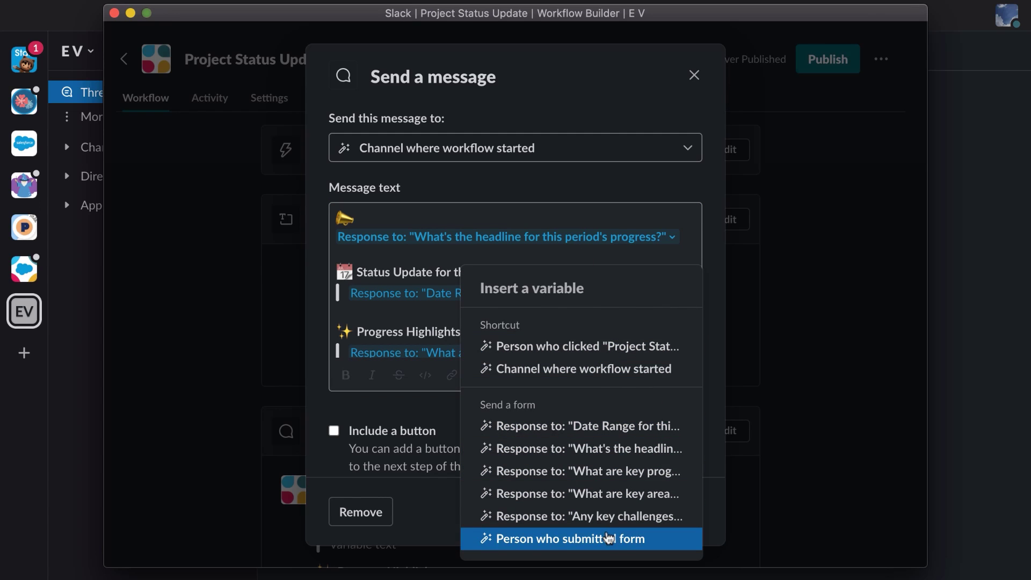
Step: Save the message step, publish Project Status Update, and return to #general
left_click(399, 417)
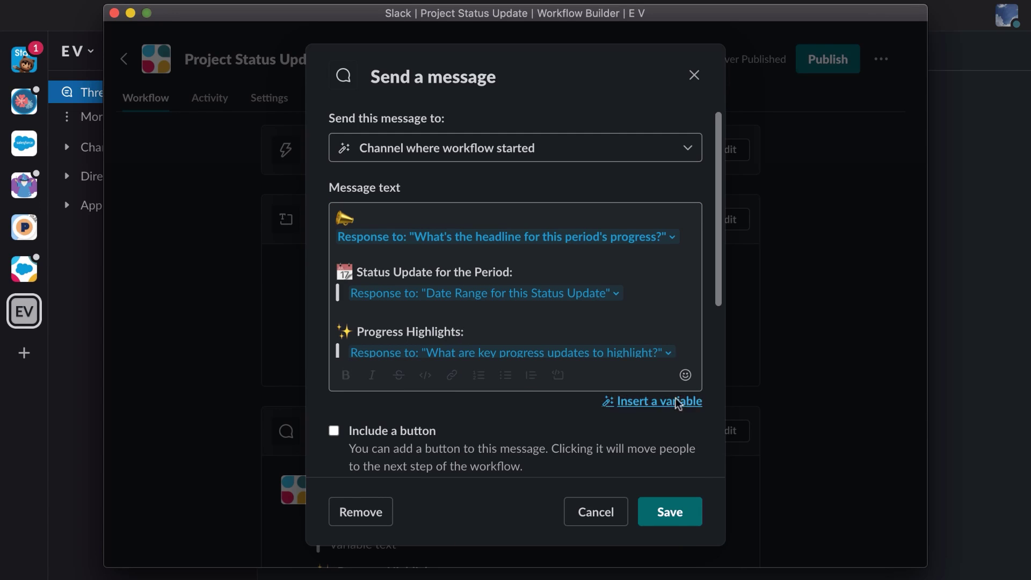
left_click(682, 515)
scroll(547, 465, "down", 5)
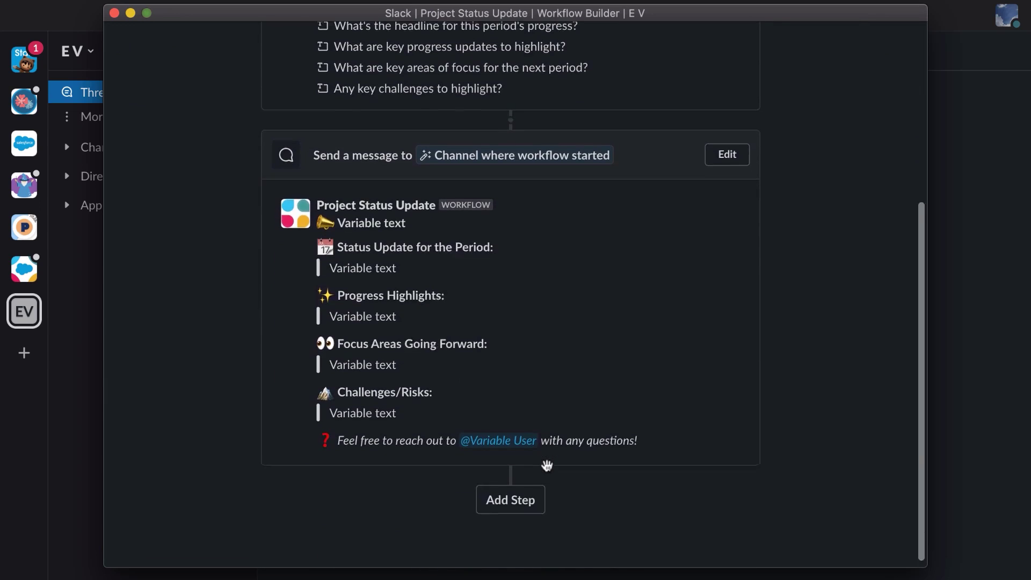
scroll(547, 465, "up", 5)
left_click(820, 60)
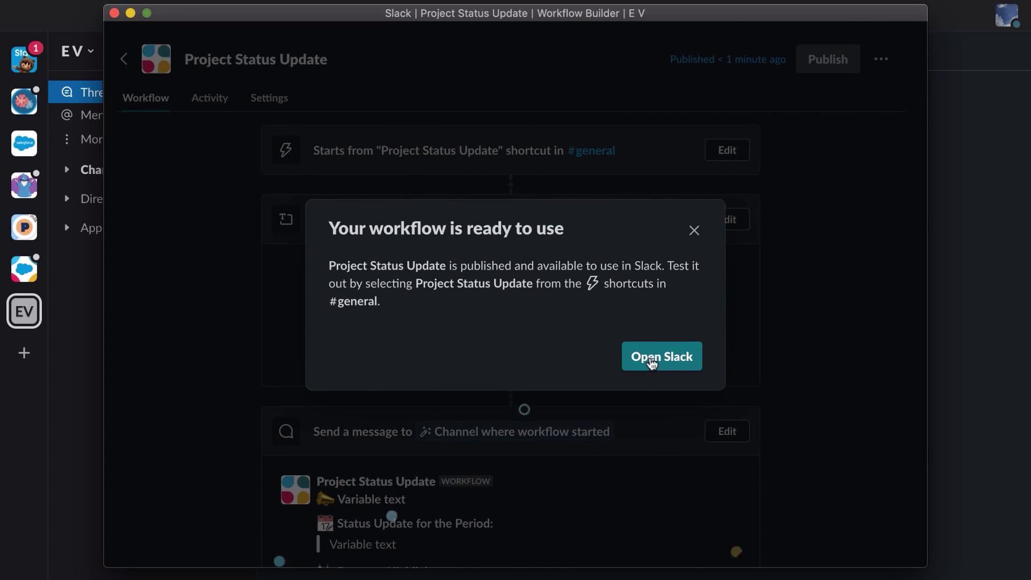
left_click(652, 358)
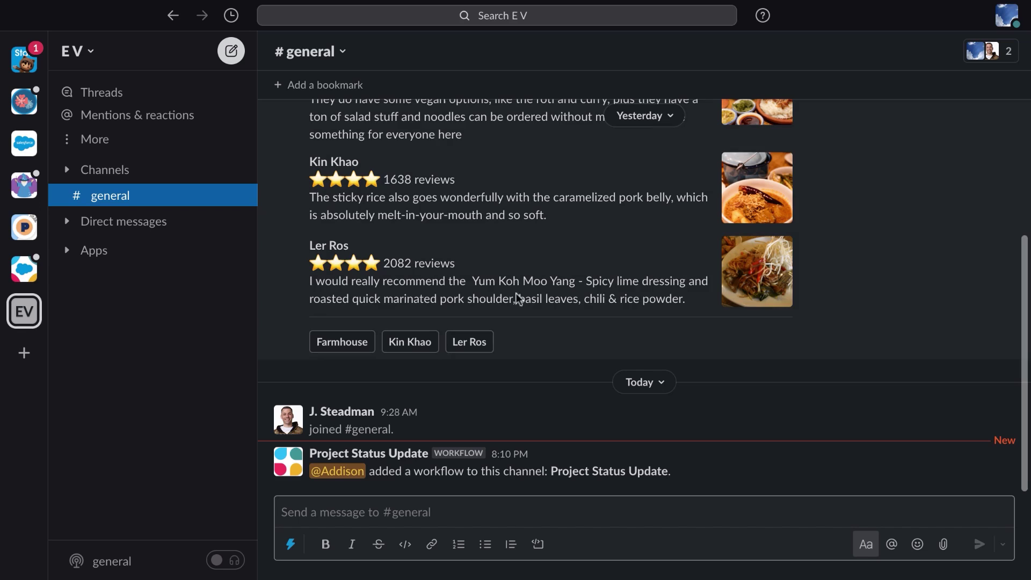
Step: Start the Project Status Update shortcut and enter period 7/25 with headline 'Slack Workflow - It's Live!'
left_click(290, 546)
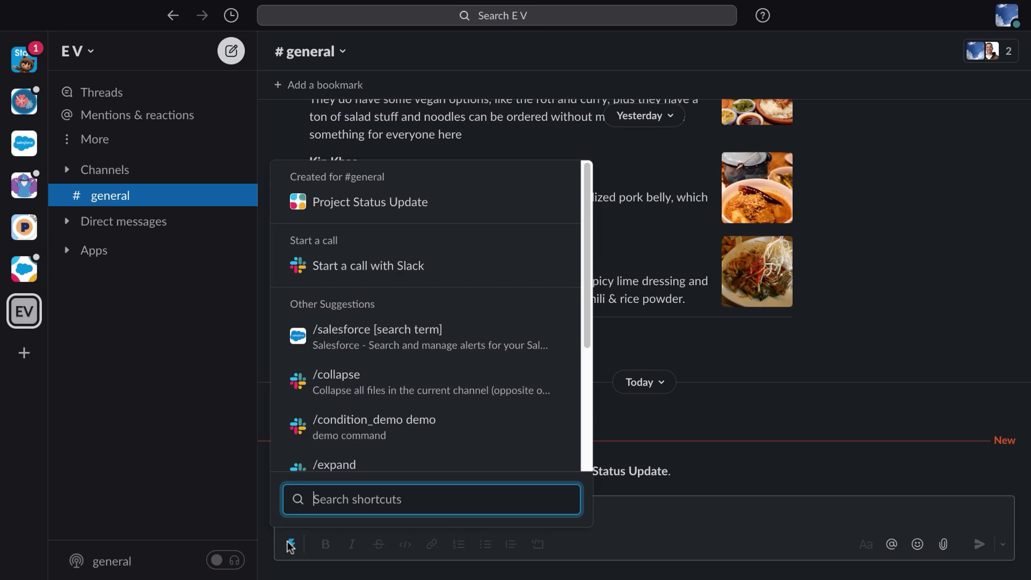
left_click(409, 203)
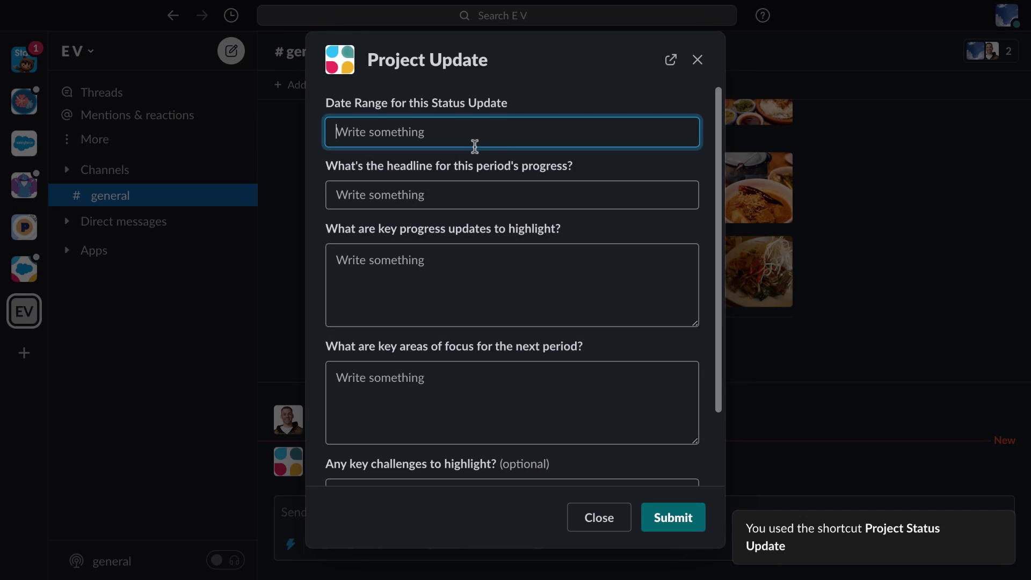
type("7/25")
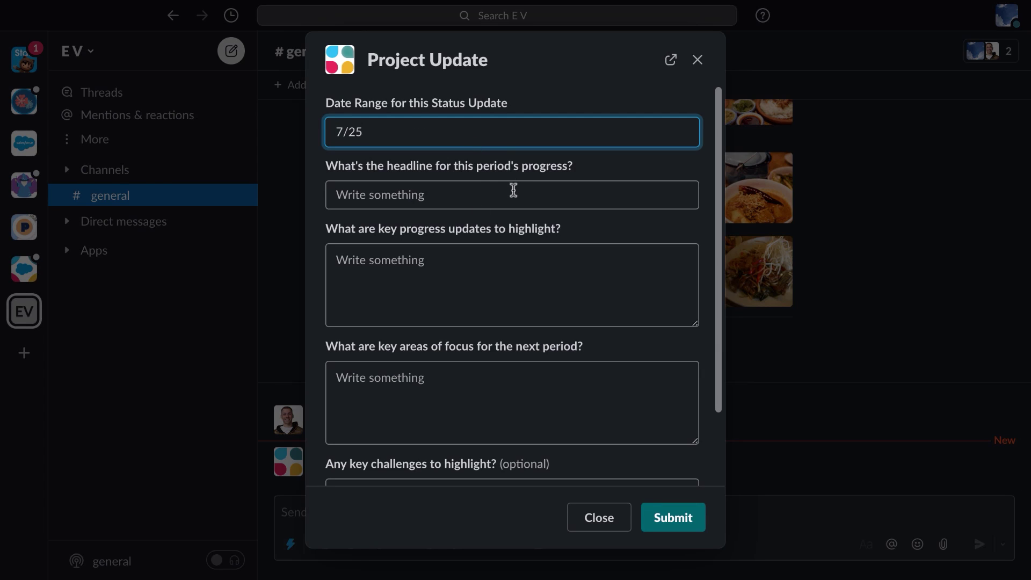
left_click(514, 197)
type("Slack Workflow - It's Live!")
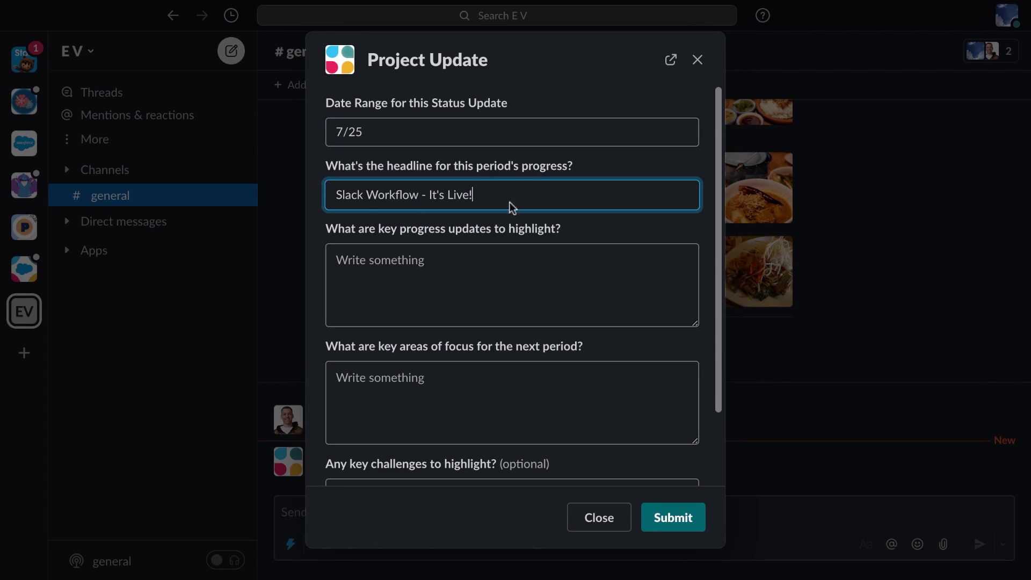
Step: Paste the progress updates, next-period focus and key challenges answers, then submit the form
left_click(513, 291)
type("We made a slack workflow!")
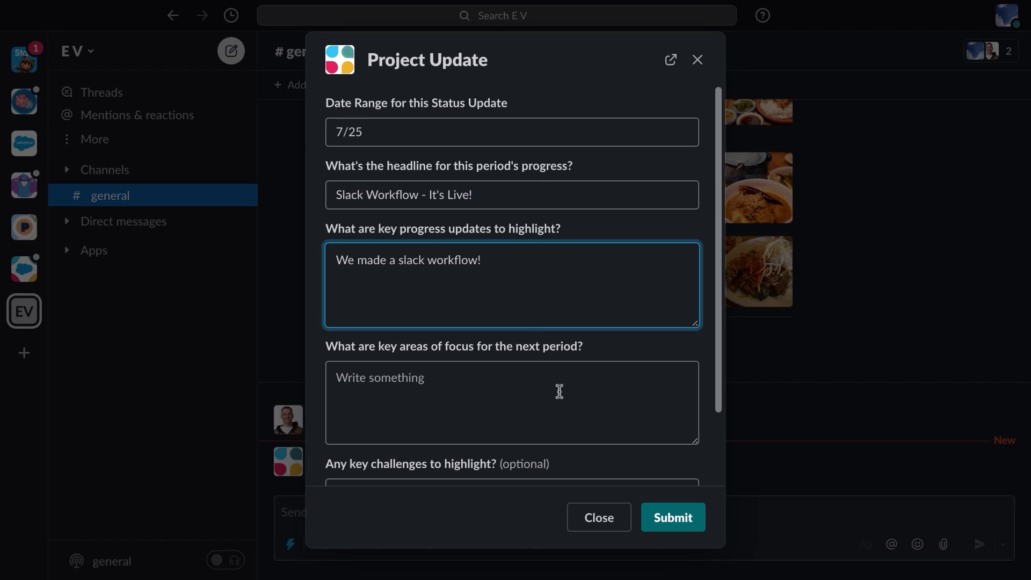
left_click(560, 391)
scroll(561, 398, "down", 2)
type("Let's create a reaction workflow.")
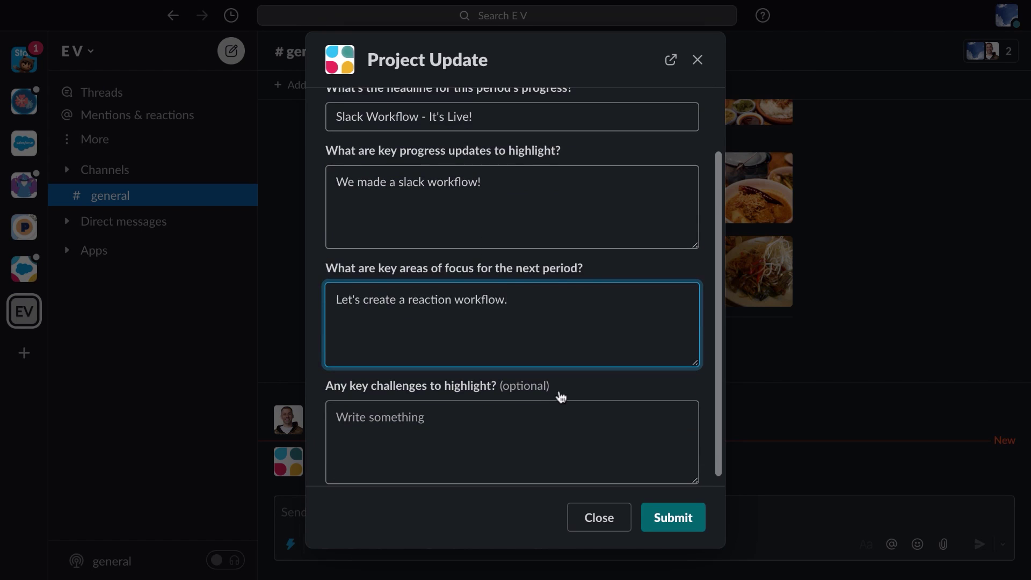
scroll(564, 354, "down", 1)
left_click(535, 444)
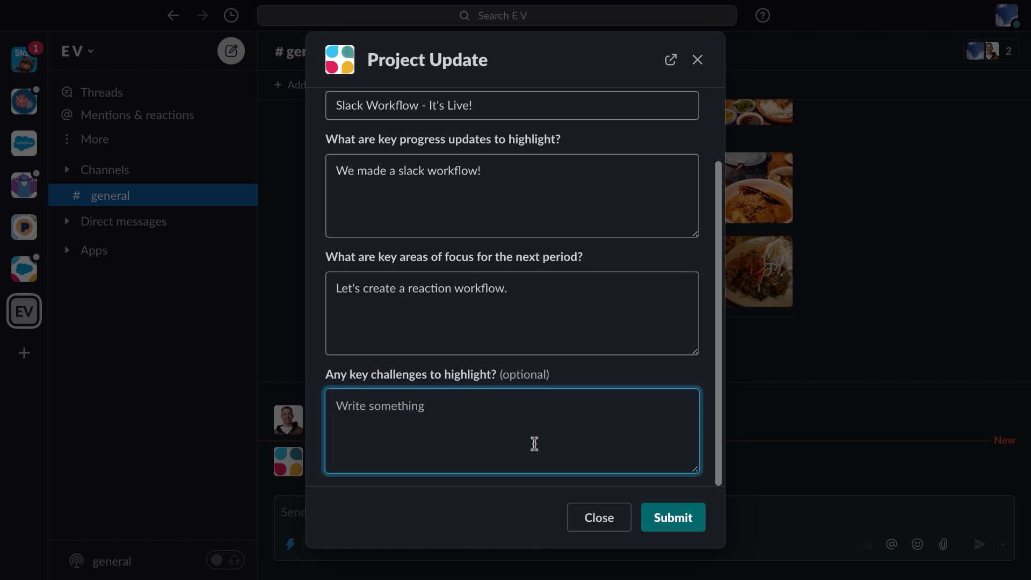
type("I think it should be easy -- no blockers anticipated.")
left_click(684, 519)
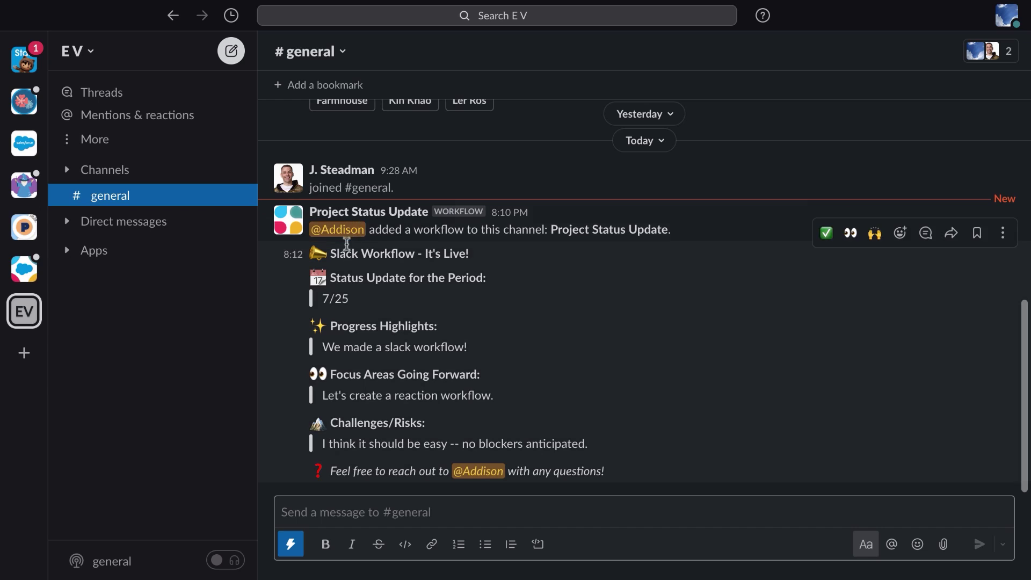
Step: Reopen Workflow Builder from the EV workspace's Tools menu to view the workflow list
left_click(441, 500)
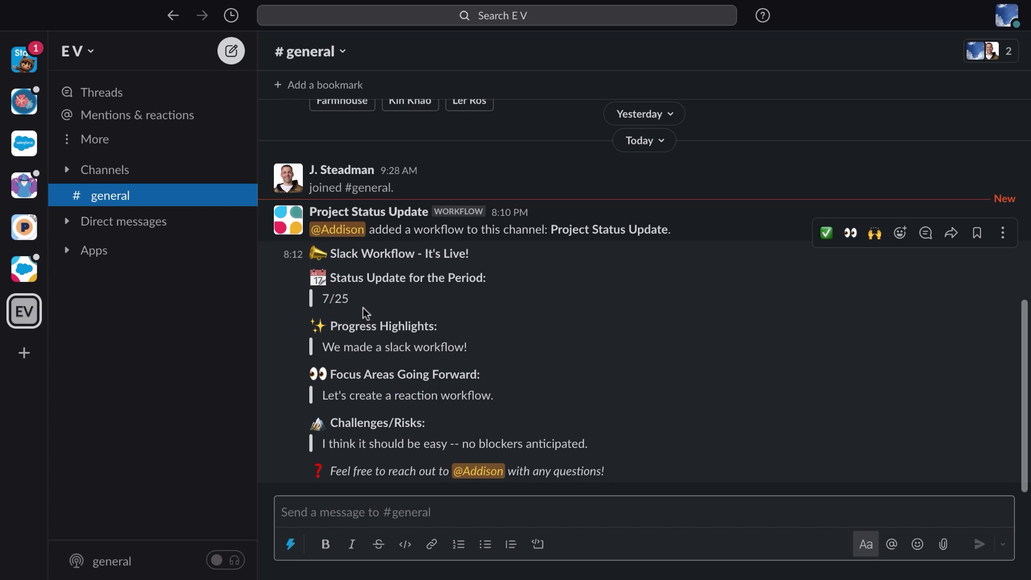
left_click(78, 50)
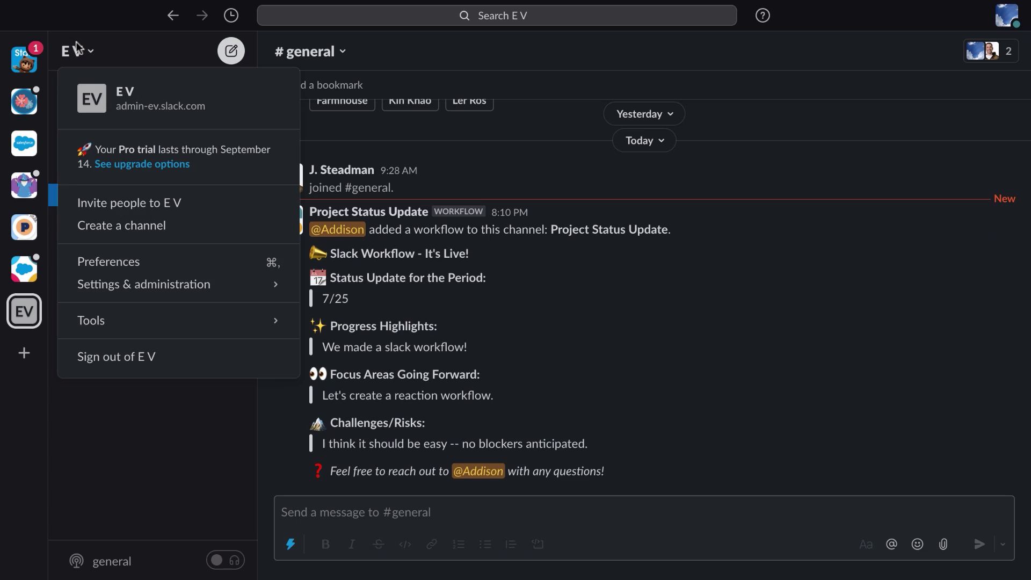
mouse_move(120, 321)
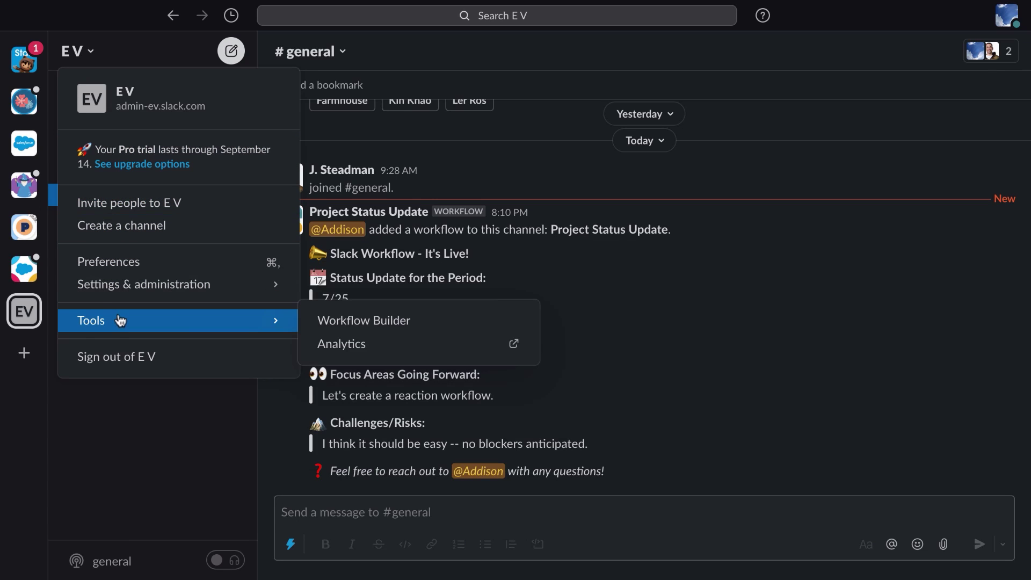
left_click(440, 321)
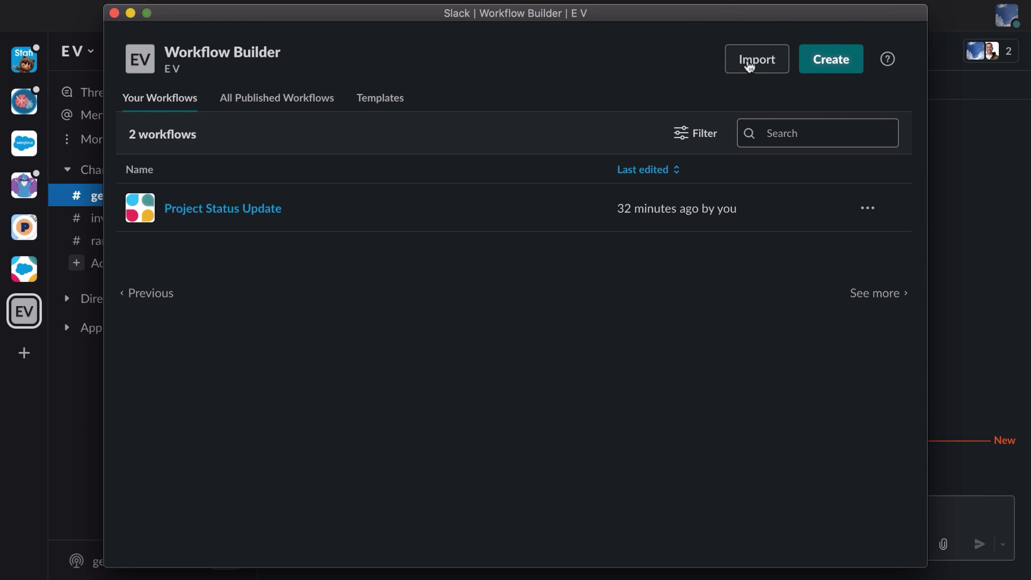
Step: Import remote_feedback.json as a new workflow renamed 'Project Feedback'
left_click(750, 65)
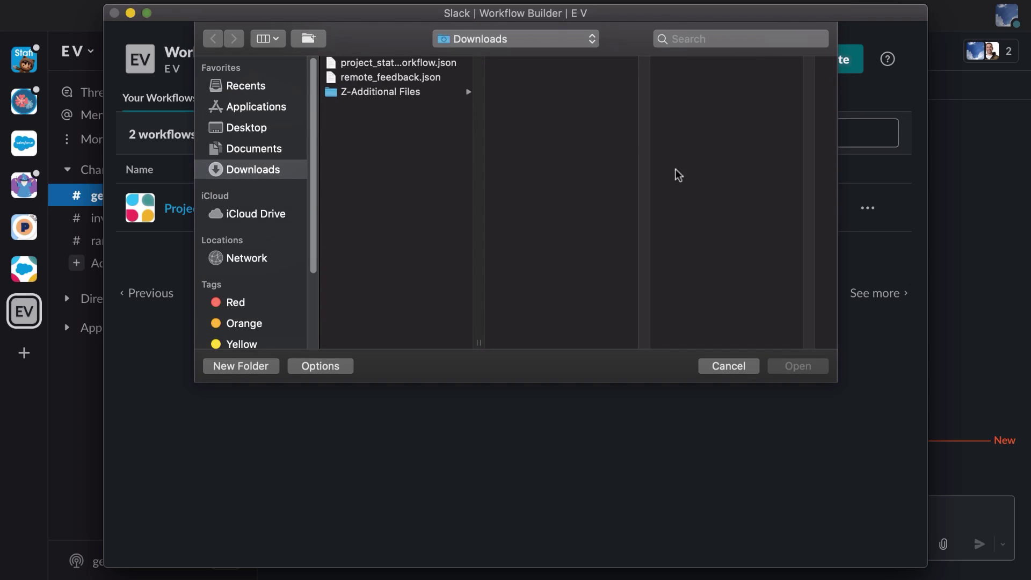
left_click(429, 81)
left_click(808, 365)
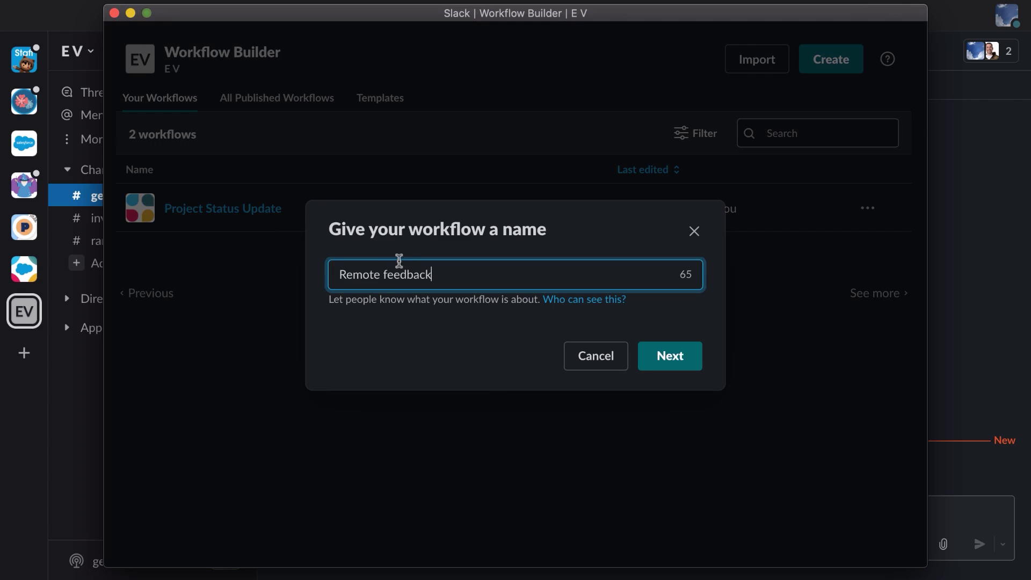
left_click_drag(387, 274, 288, 250)
type("Project F")
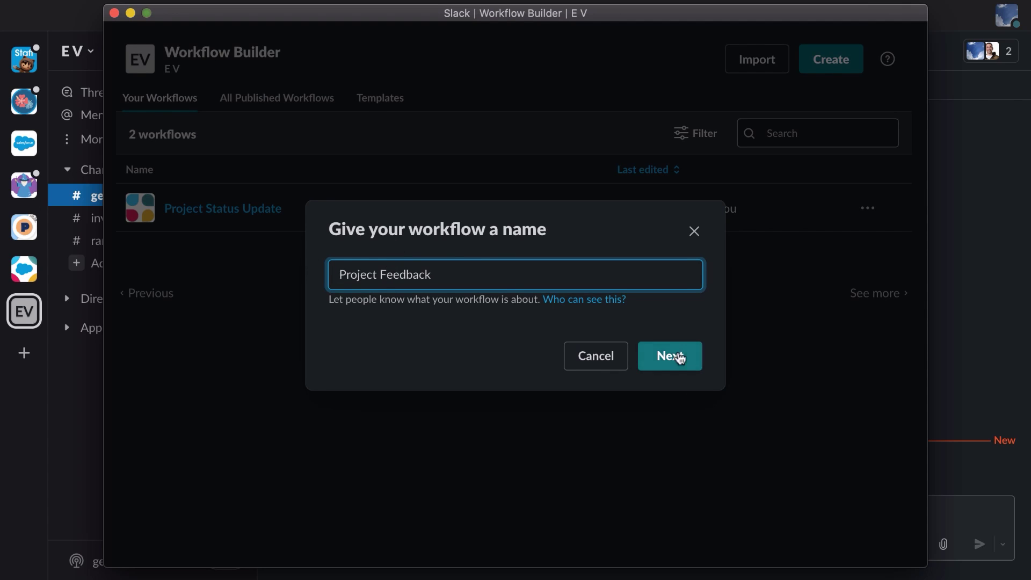
left_click(669, 355)
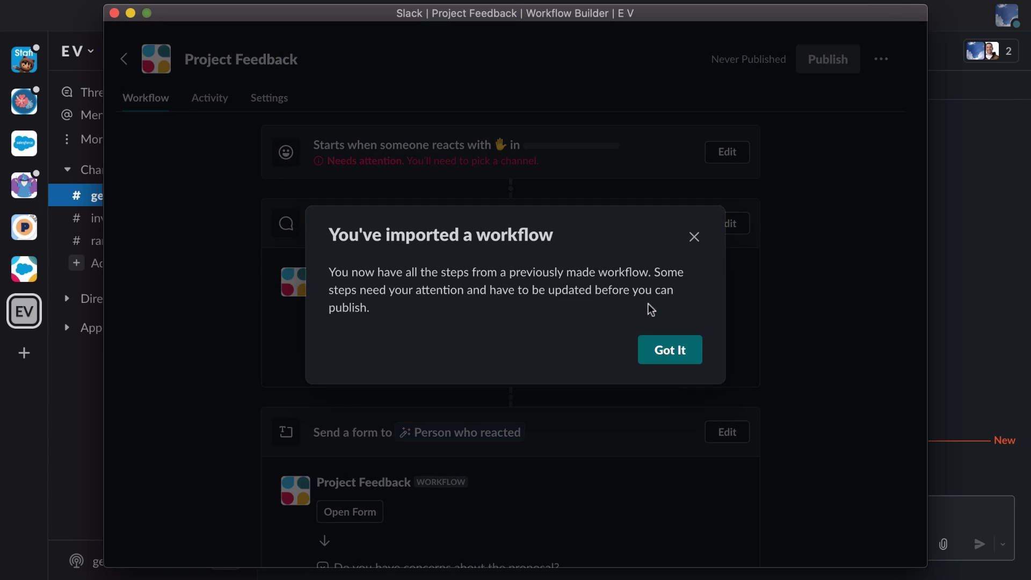
left_click(676, 355)
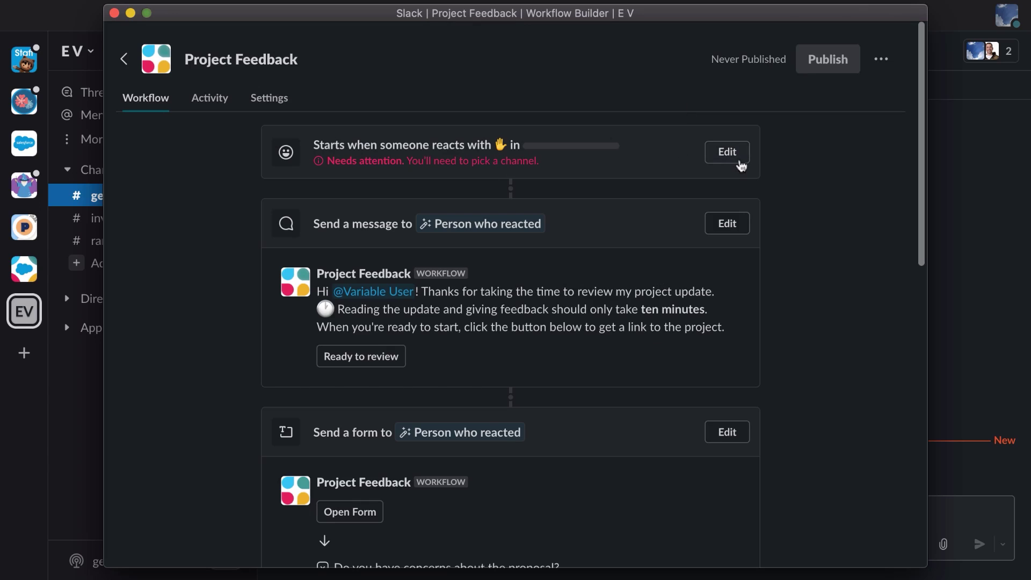
Step: Set the ✋ reaction trigger's channel to #general and save the trigger
left_click(729, 152)
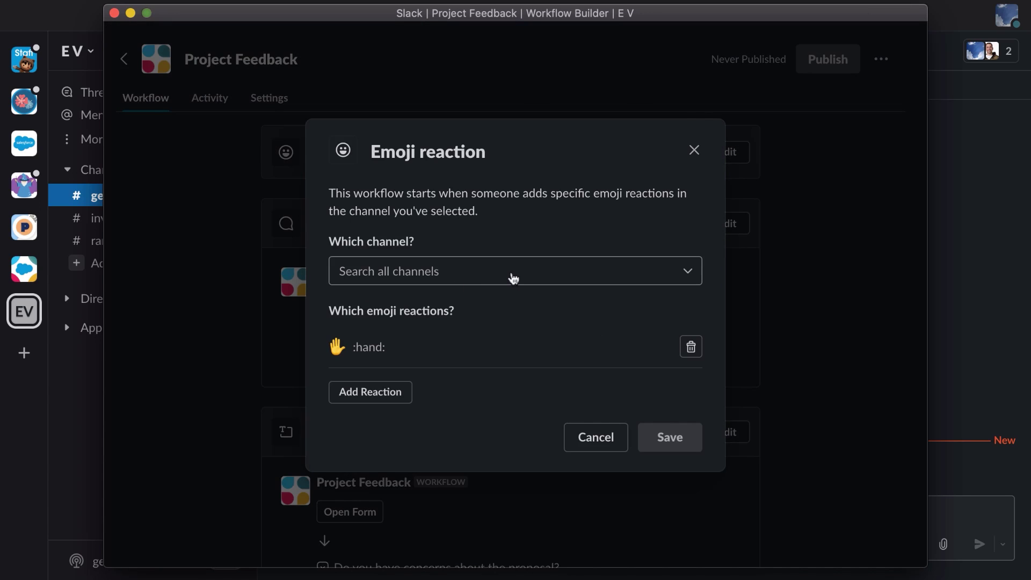
left_click(514, 277)
left_click(518, 300)
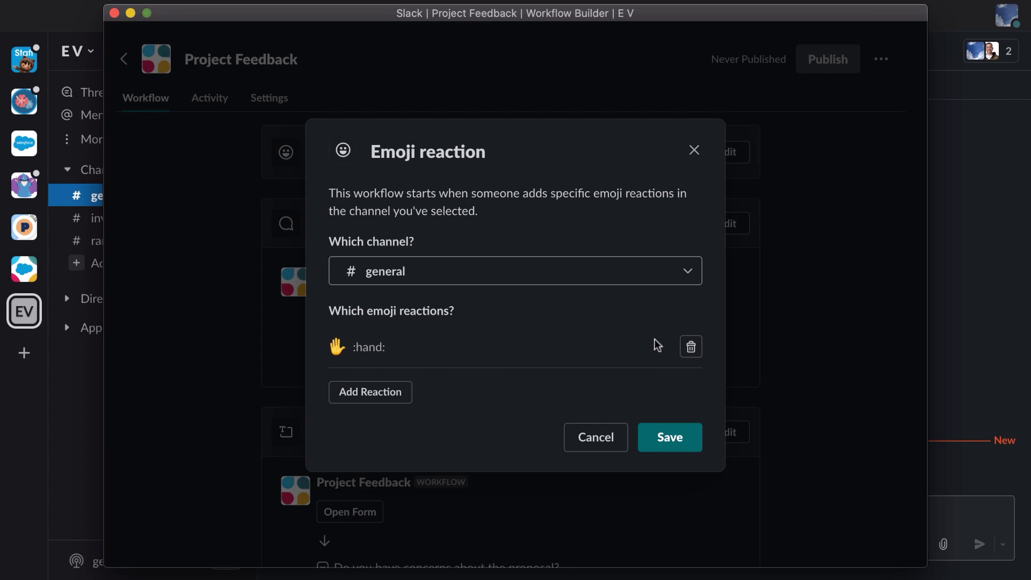
left_click(354, 395)
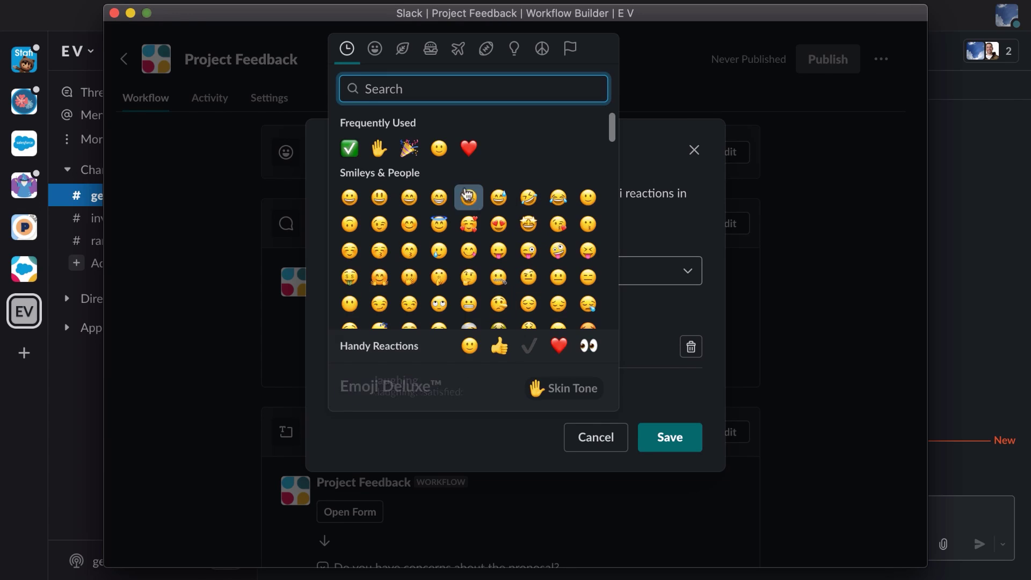
left_click(666, 390)
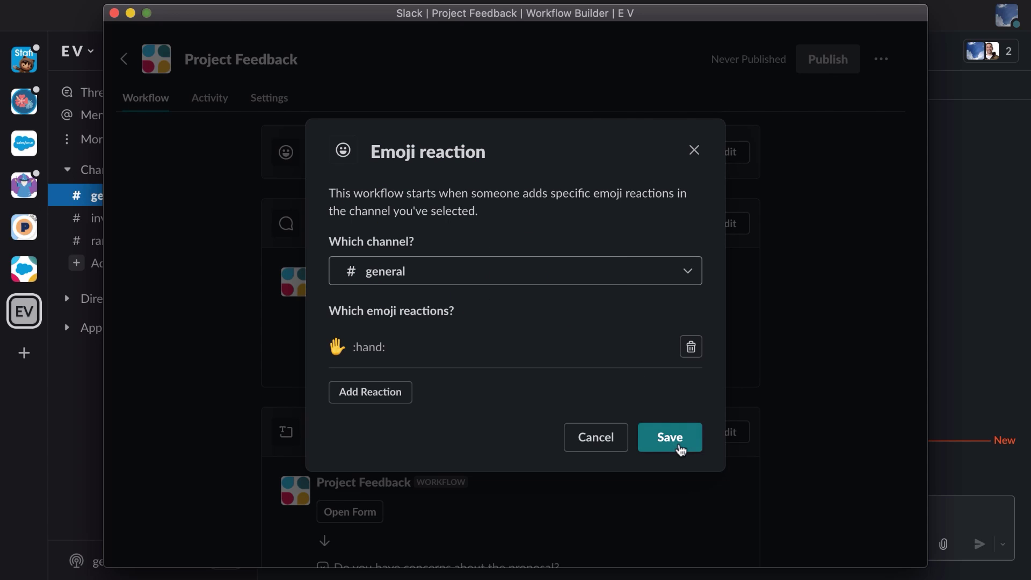
left_click(680, 439)
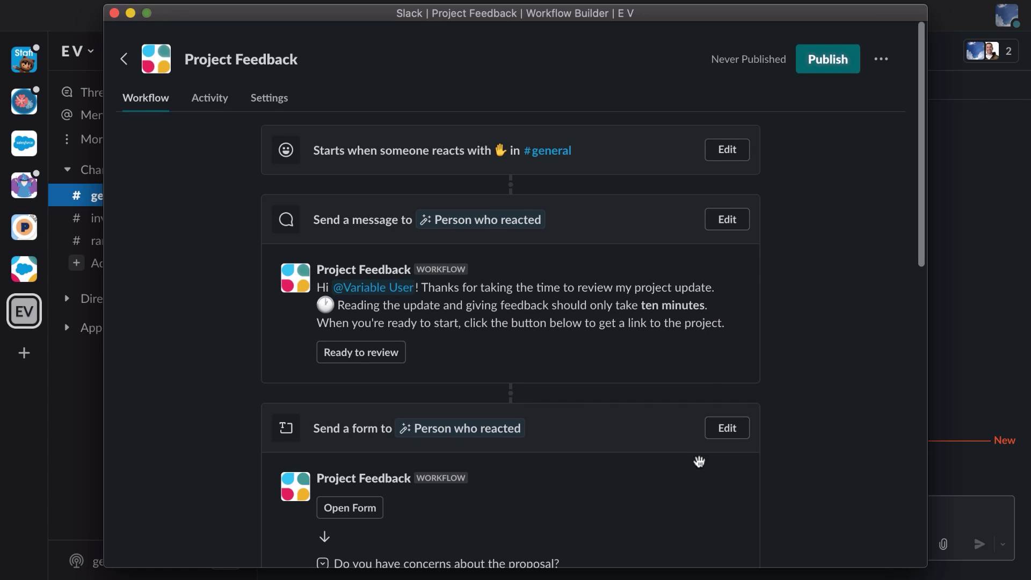
Step: In the Send a form message, swap '[add your link here!]' for the Link to message reacted on variable
left_click(739, 433)
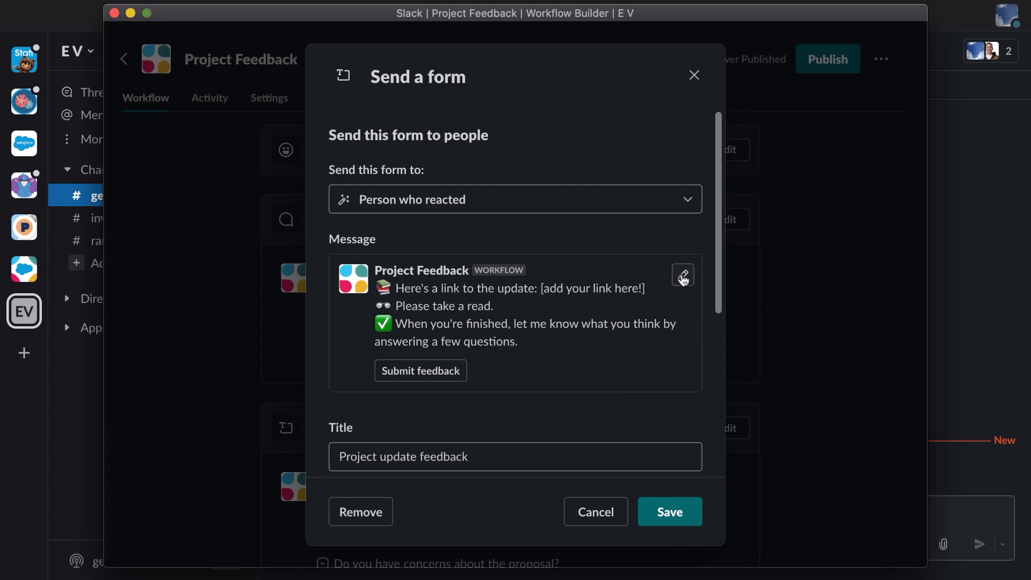
left_click(683, 275)
left_click_drag(622, 309, 519, 309)
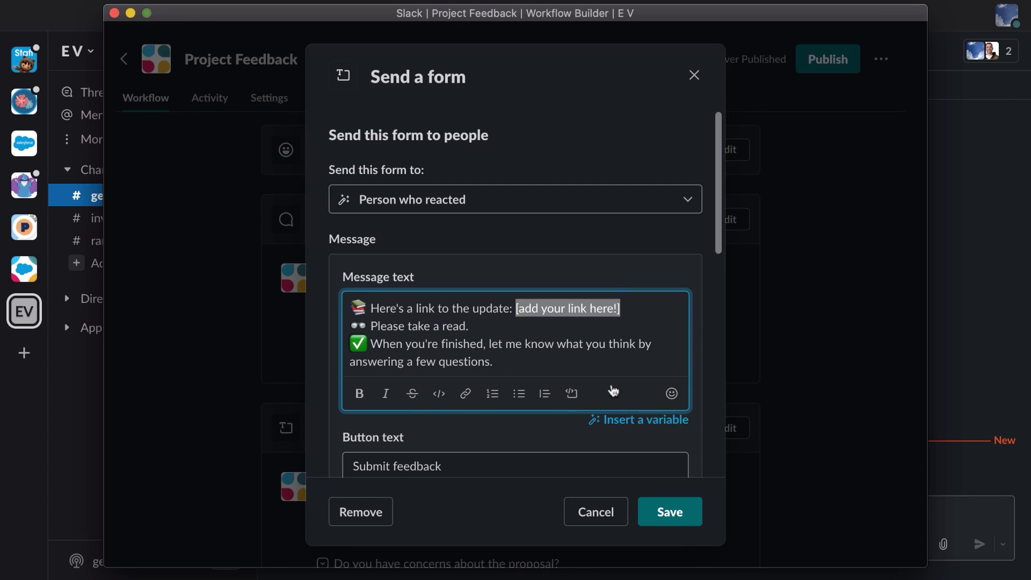
left_click(634, 422)
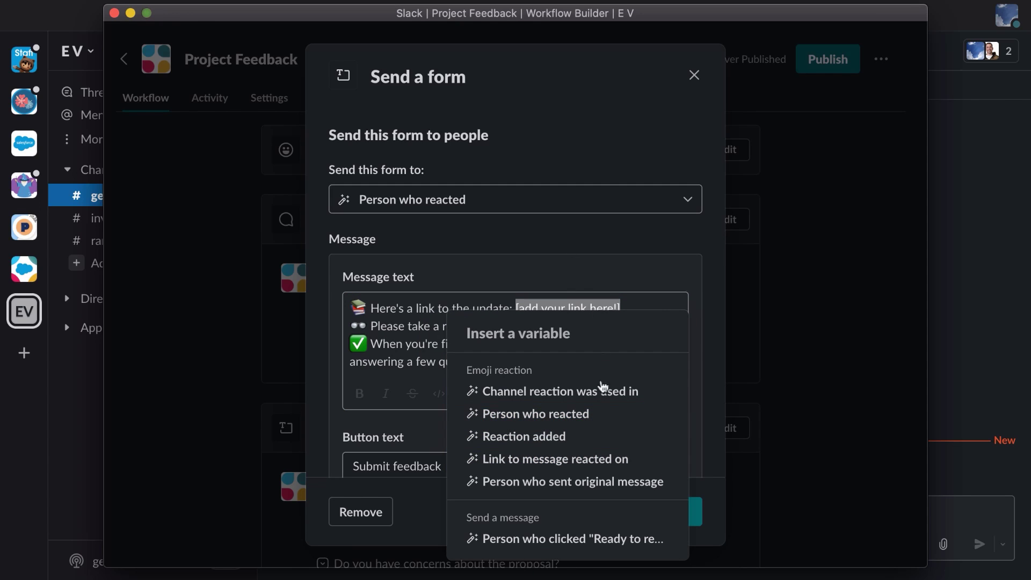
left_click(604, 459)
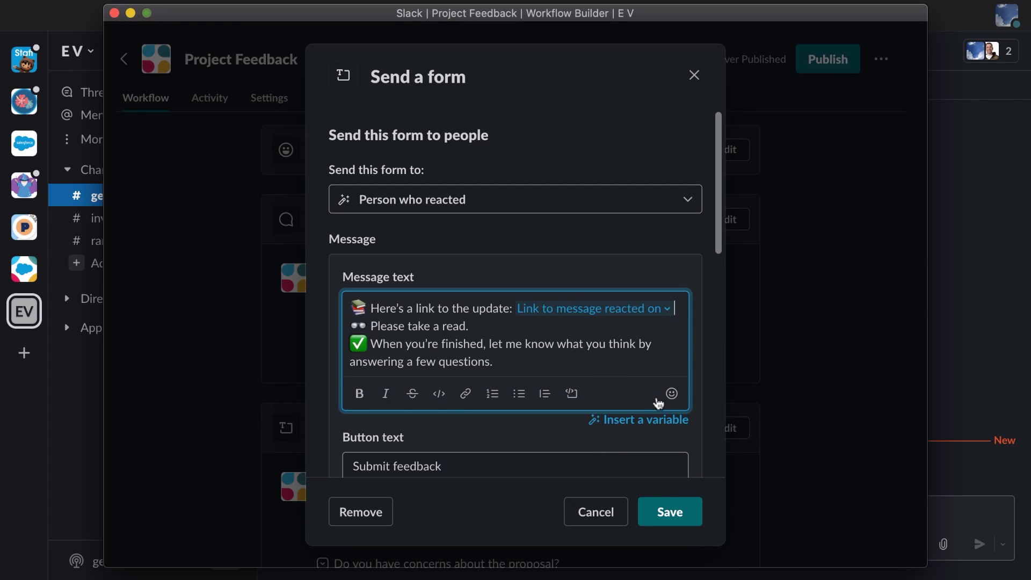
scroll(661, 403, "down", 2)
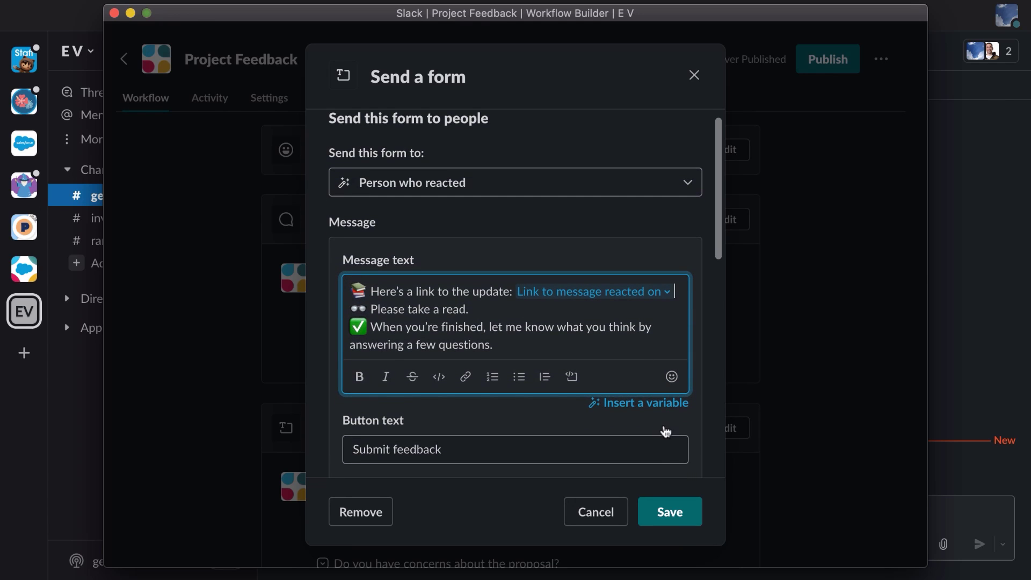
scroll(673, 422, "down", 5)
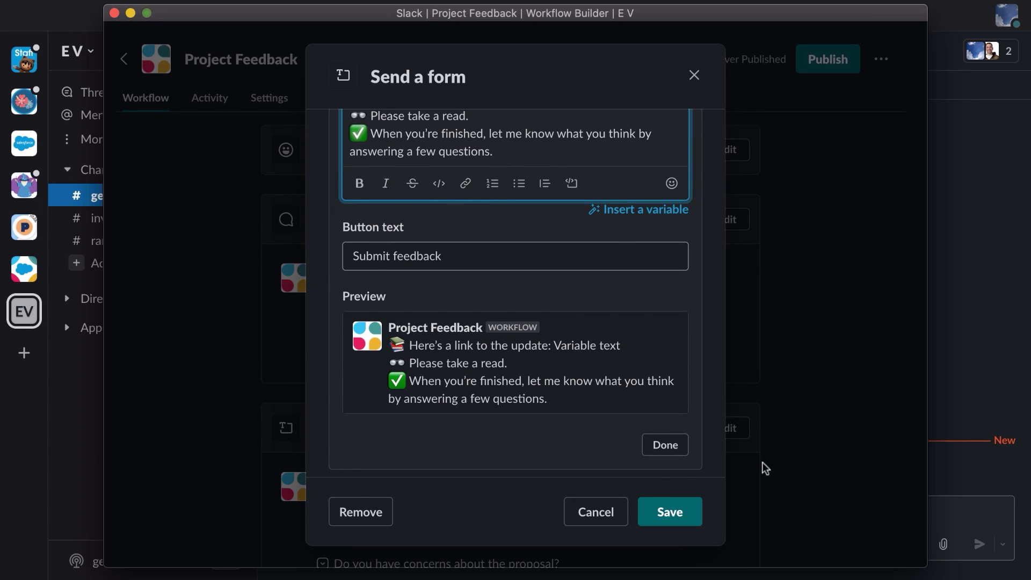
Step: Reword the first form question from 'proposal' to 'project'
left_click(665, 445)
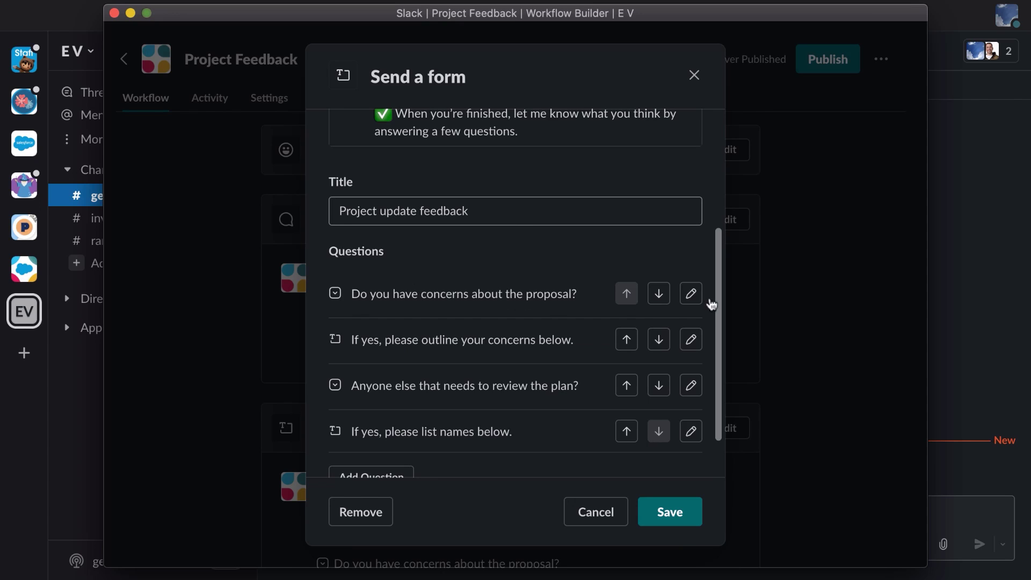
left_click(692, 293)
scroll(515, 221, "up", 2)
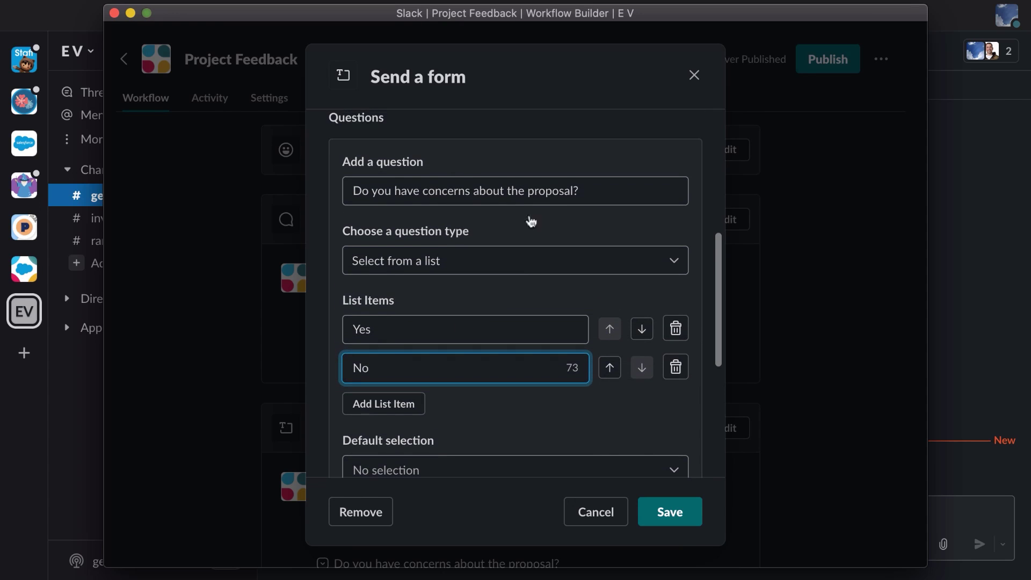
left_click(577, 193)
key("BackSpace")
key("BackSpace")
key("BackSpace")
key("BackSpace")
type("ject")
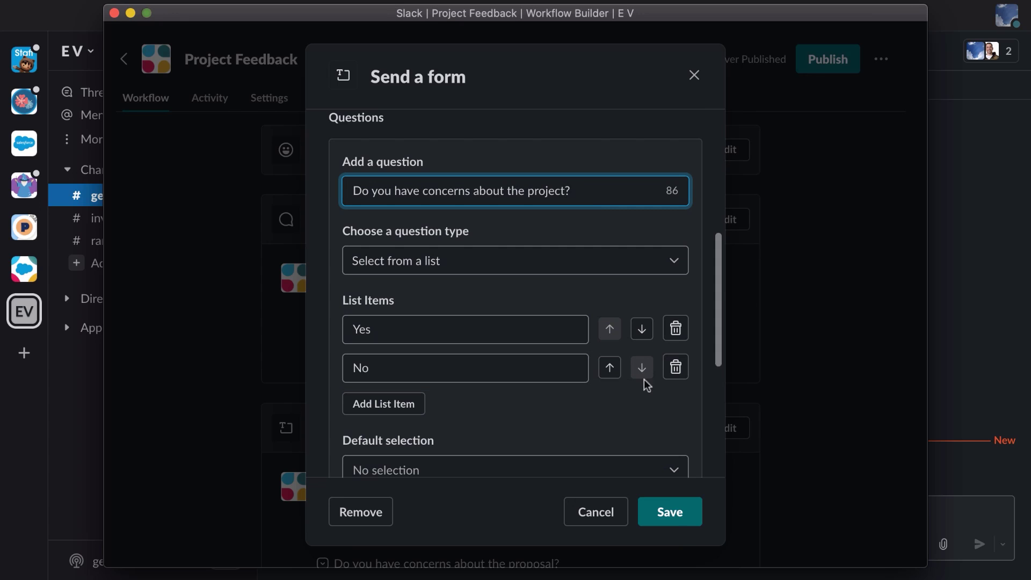
left_click(671, 513)
scroll(660, 400, "down", 3)
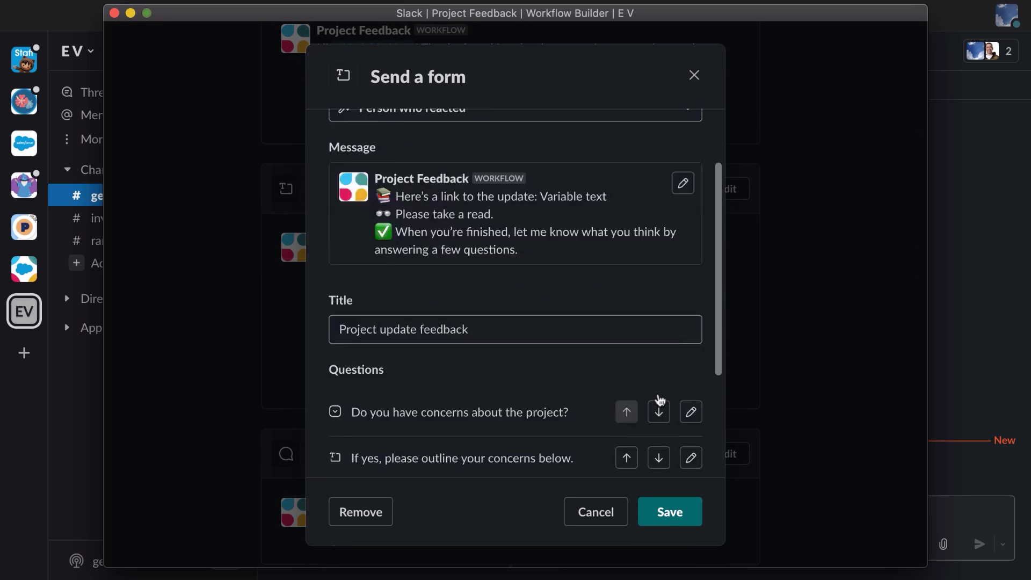
scroll(660, 400, "down", 3)
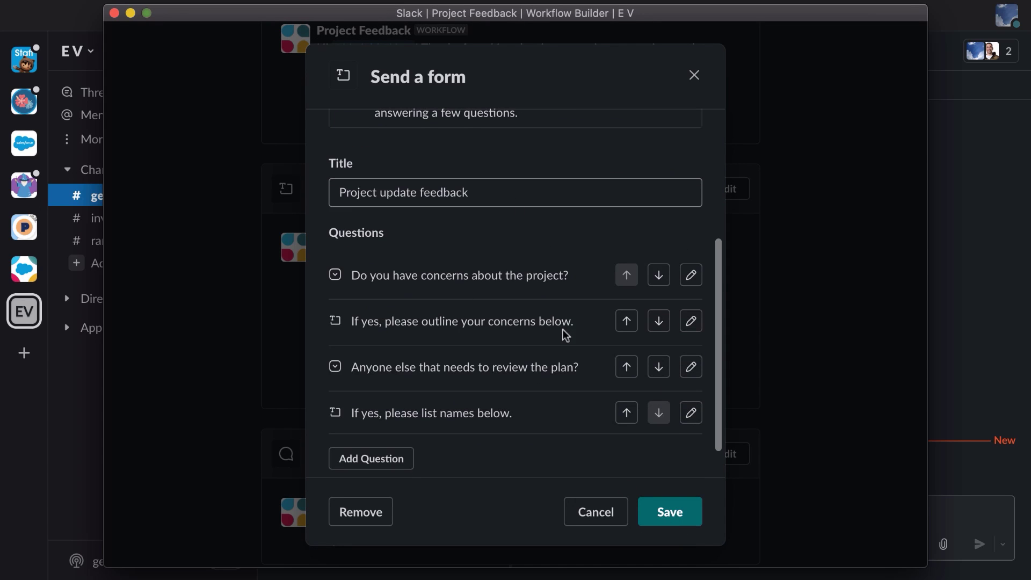
Step: Change 'plan' to 'project' in the other-reviewers question and save the form step
left_click(692, 367)
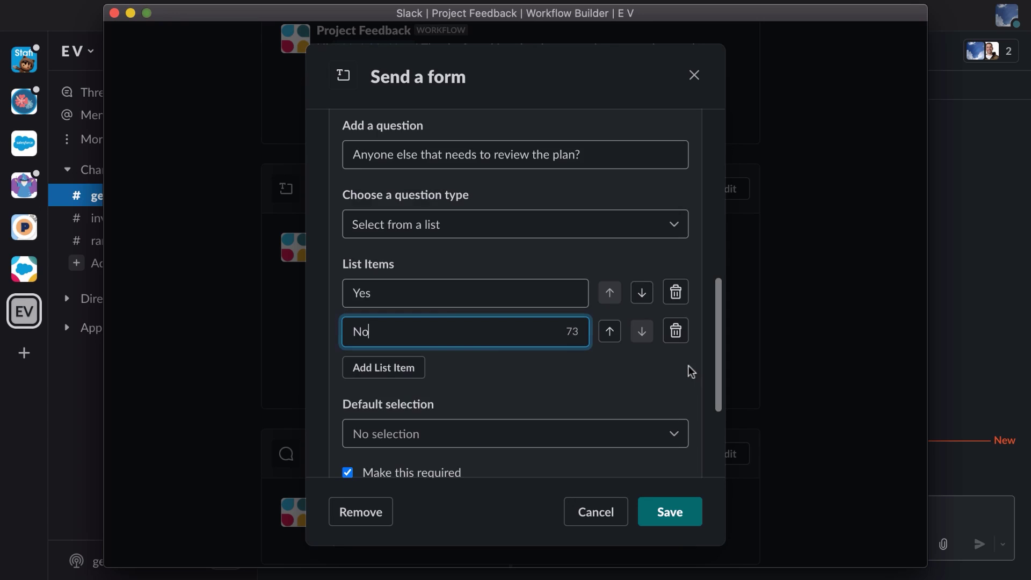
scroll(562, 414, "down", 3)
scroll(563, 414, "up", 6)
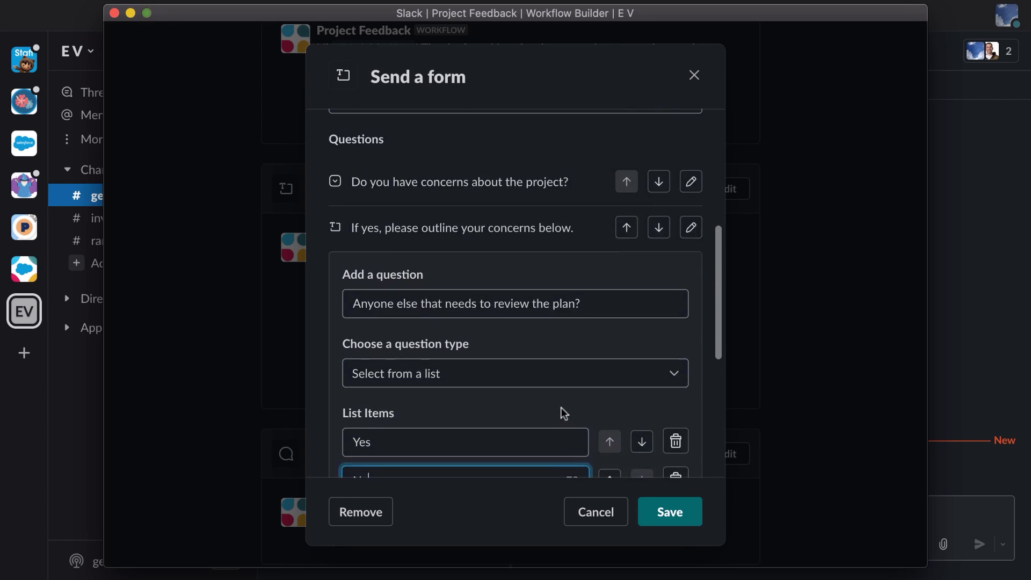
scroll(562, 413, "down", 2)
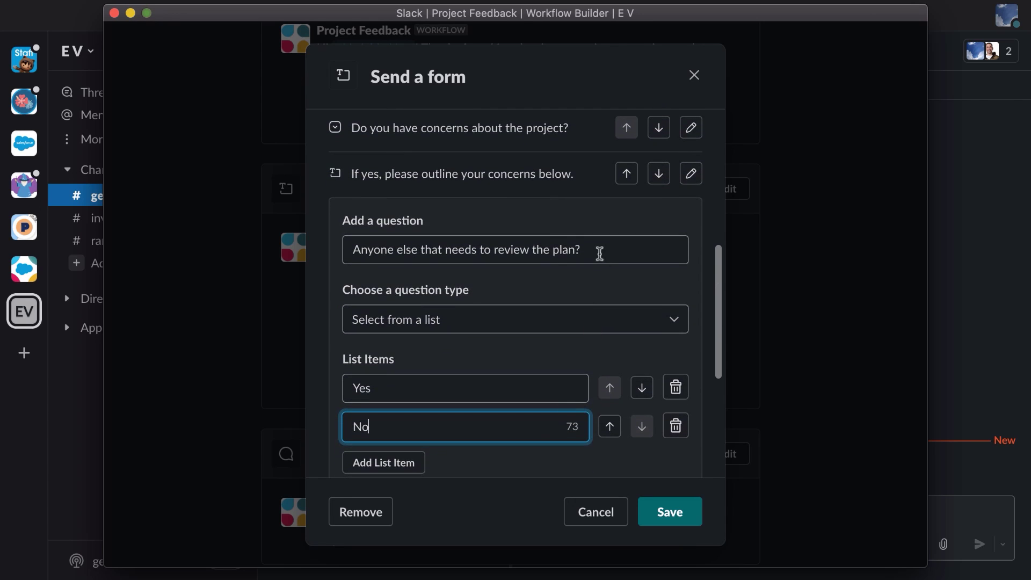
left_click(577, 250)
key("BackSpace")
key("BackSpace")
key("BackSpace")
key("BackSpace")
type("project")
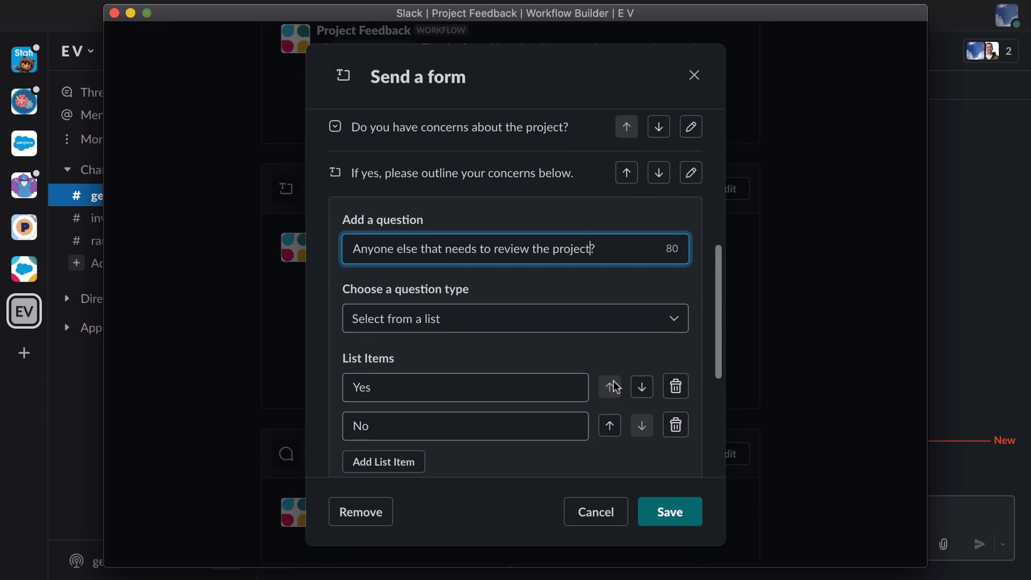
scroll(615, 387, "down", 5)
left_click(661, 323)
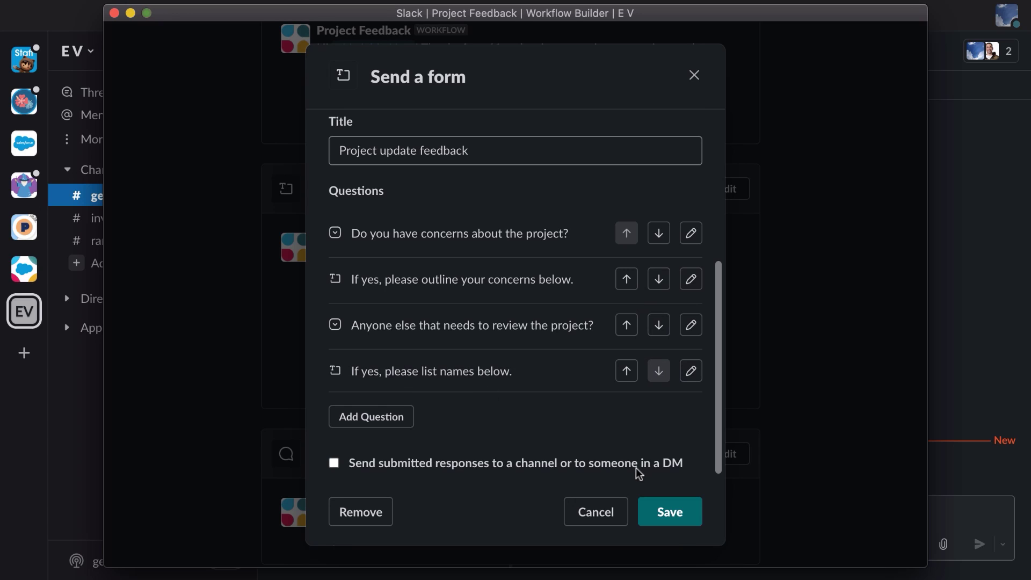
left_click(680, 513)
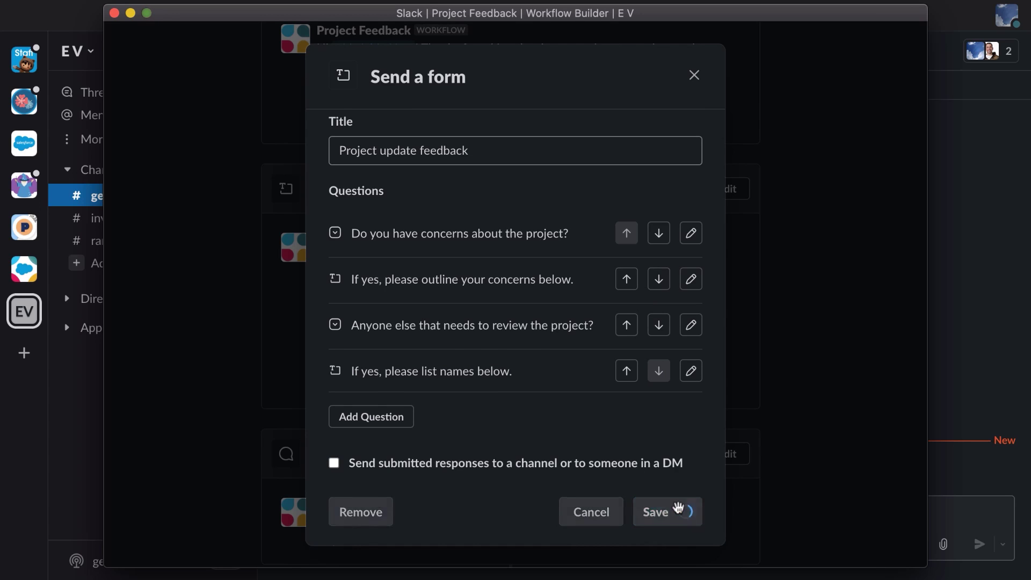
Step: Set the final Send a message step to post to the Message thread and save it
scroll(441, 417, "down", 3)
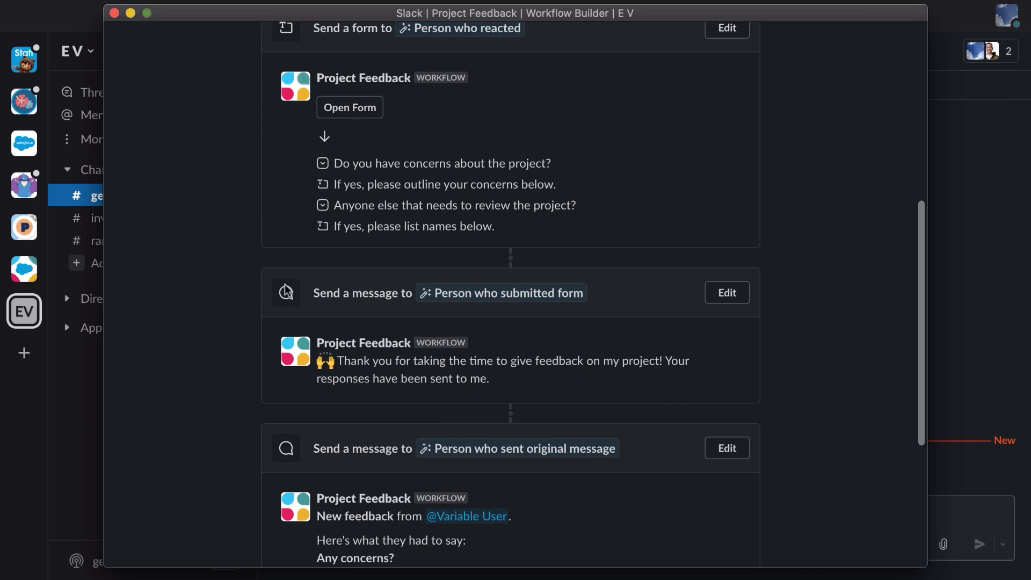
scroll(401, 391, "down", 3)
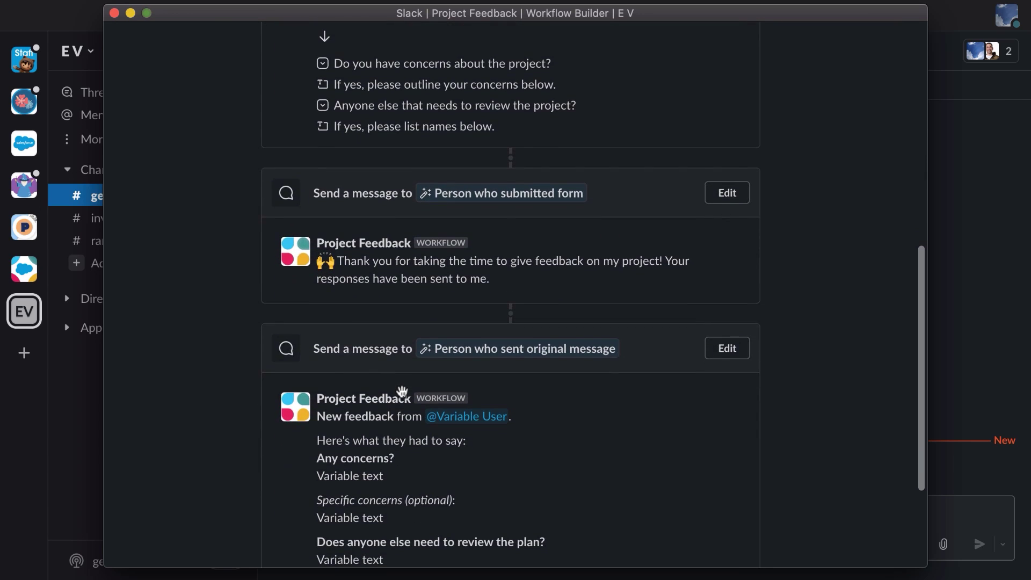
scroll(402, 391, "down", 2)
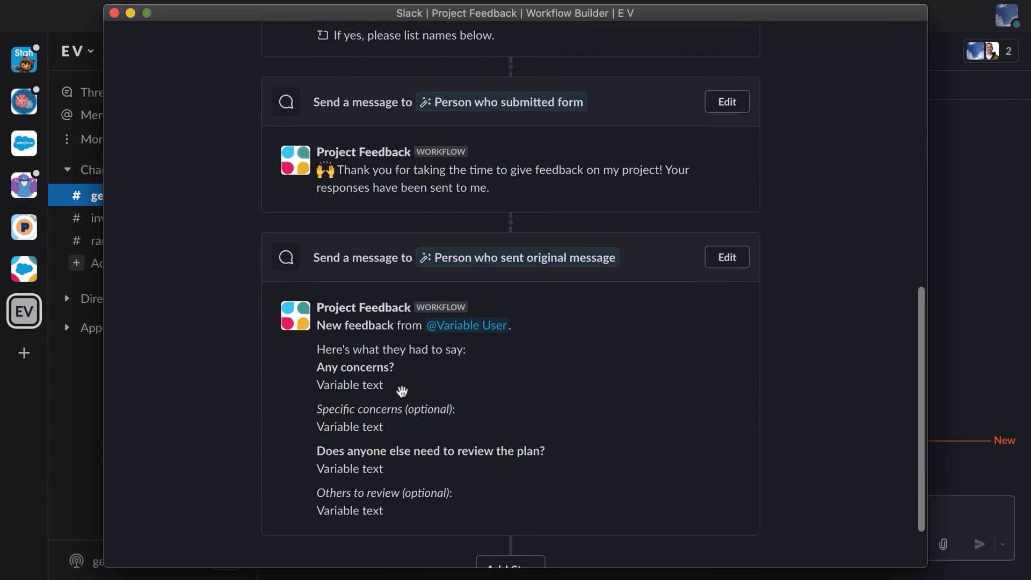
left_click(737, 254)
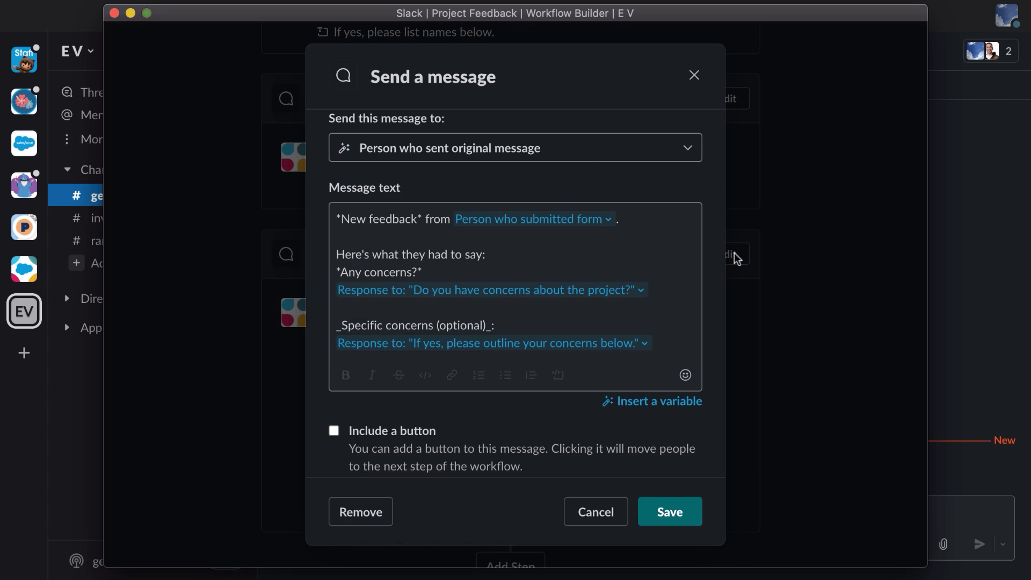
left_click(588, 157)
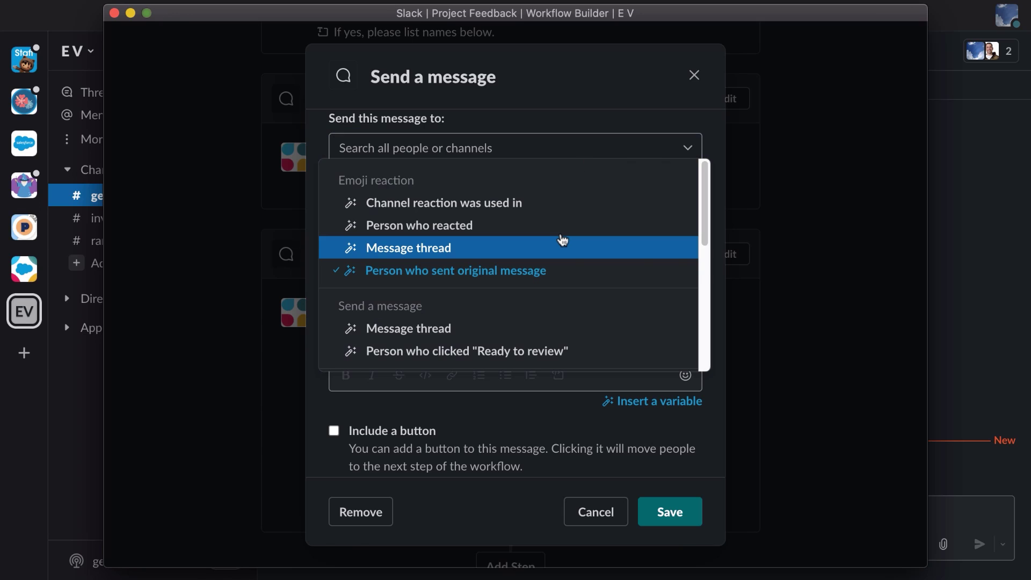
left_click(563, 244)
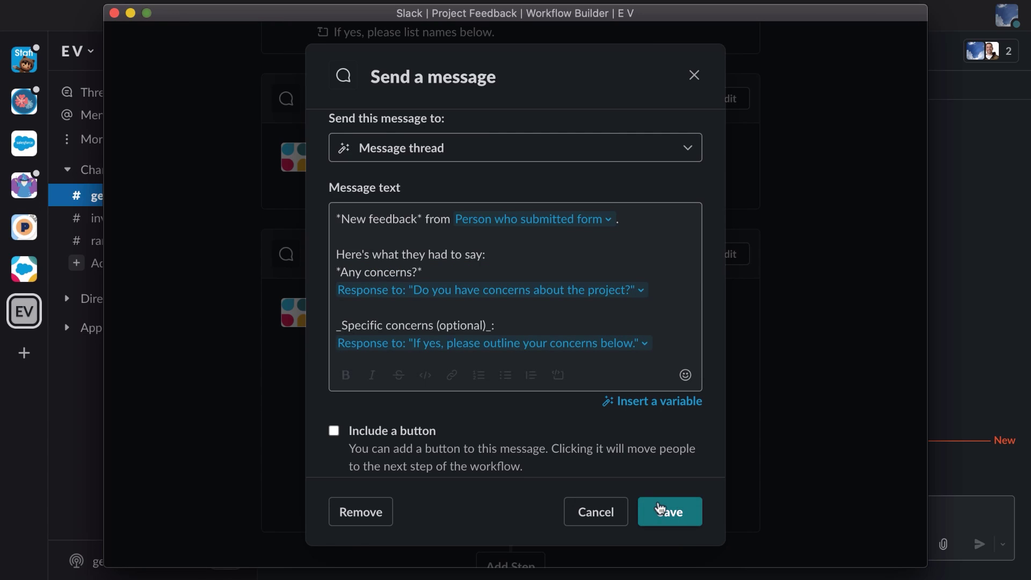
left_click(660, 508)
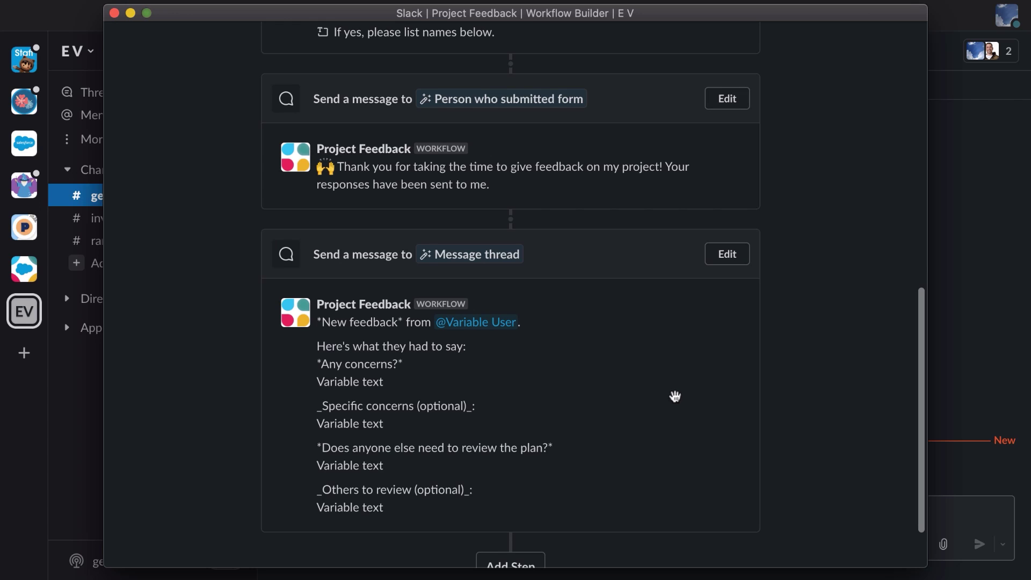
scroll(676, 397, "up", 6)
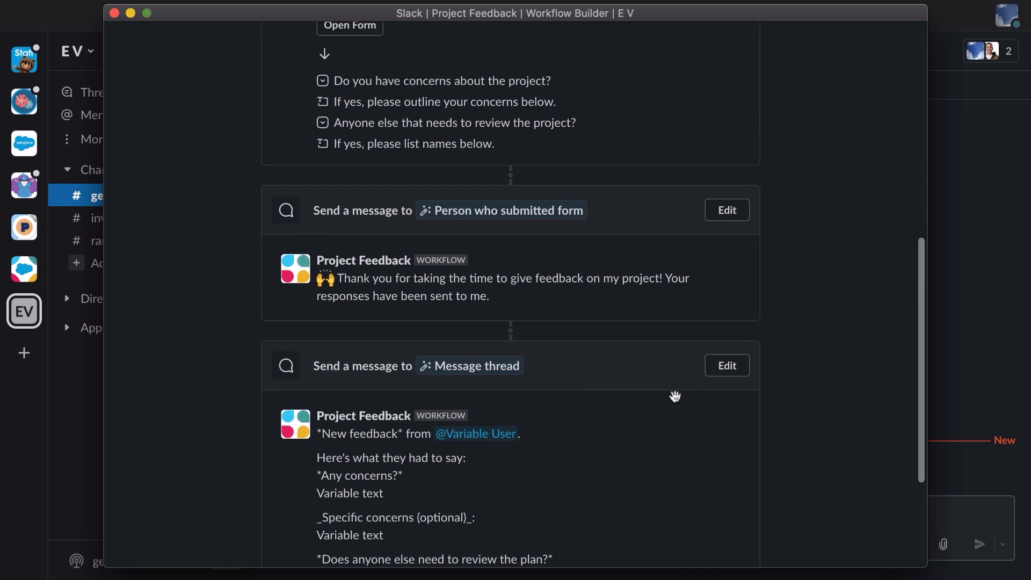
scroll(675, 396, "up", 5)
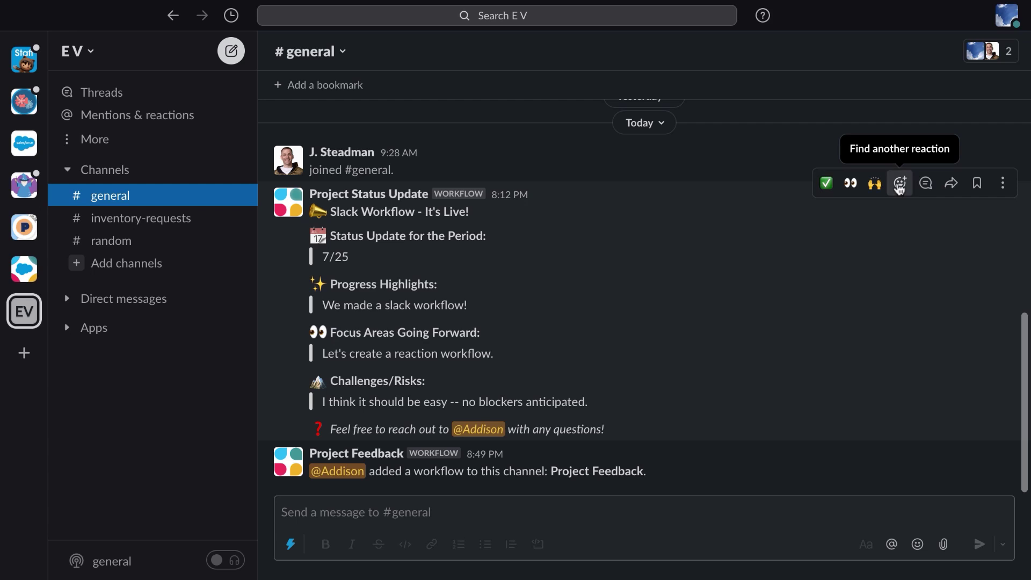
Step: Add a raised hand ✋ reaction to the Project Status Update message, then expand Direct messages
left_click(899, 185)
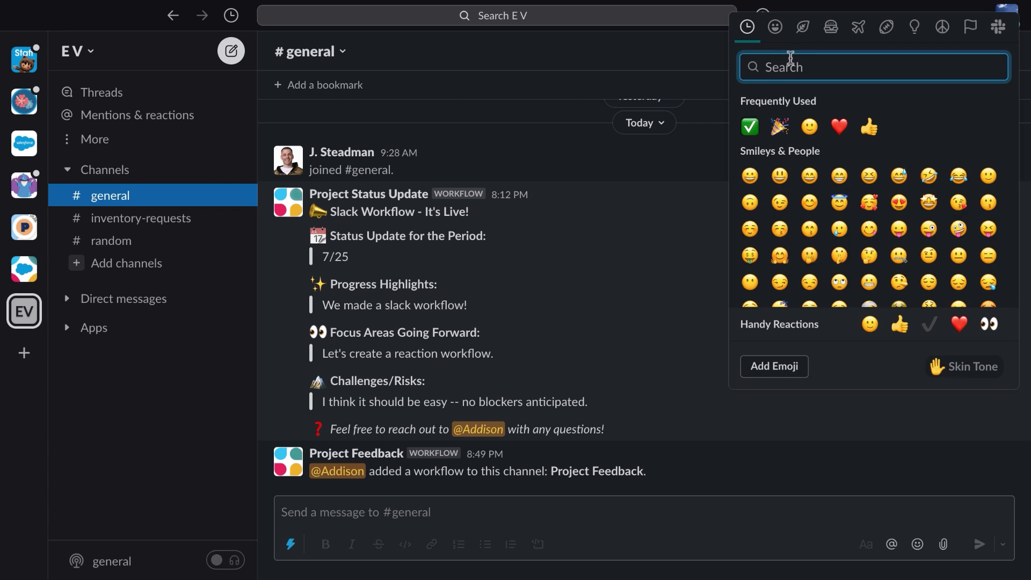
type("hand")
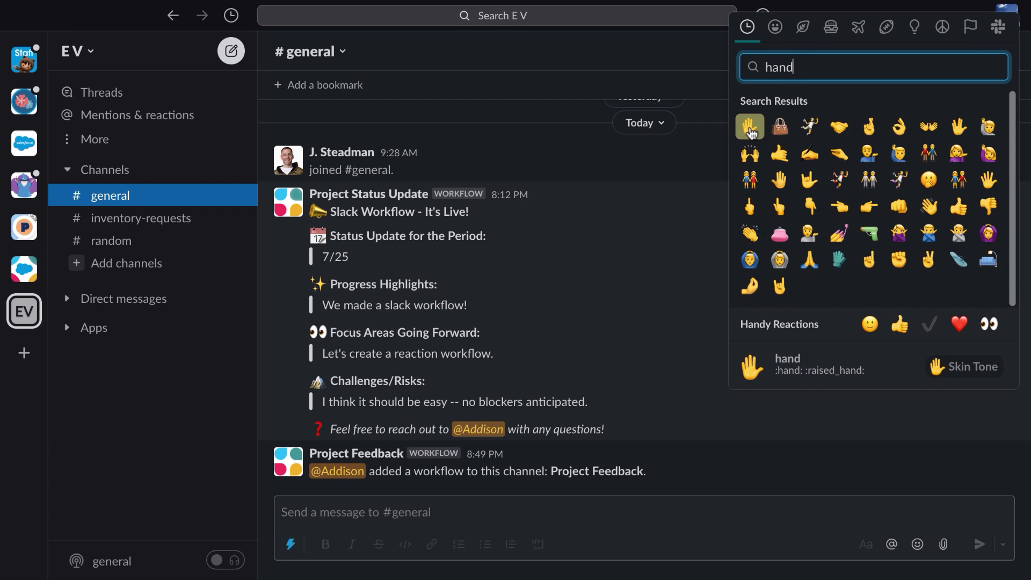
left_click(751, 130)
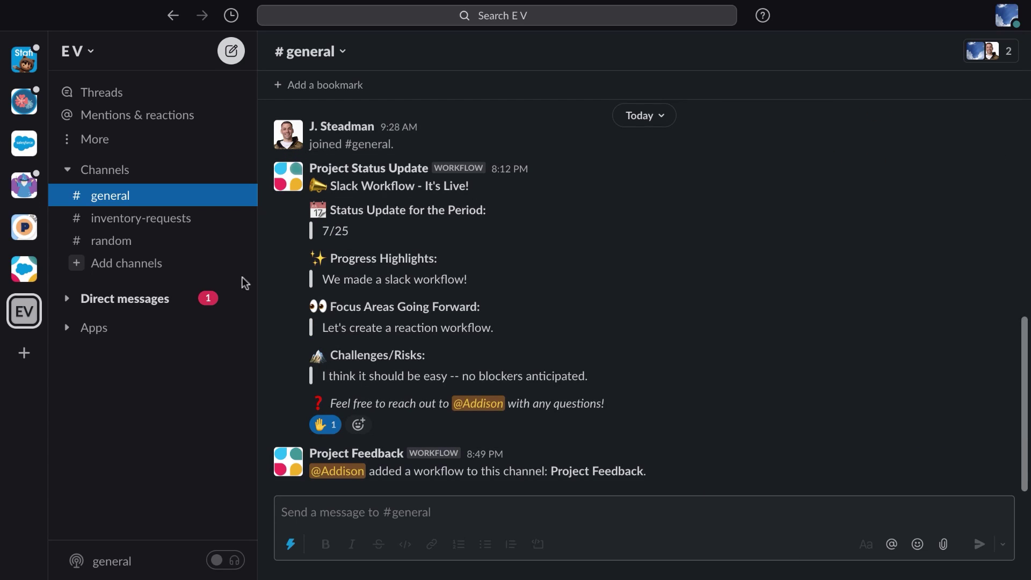
left_click(150, 303)
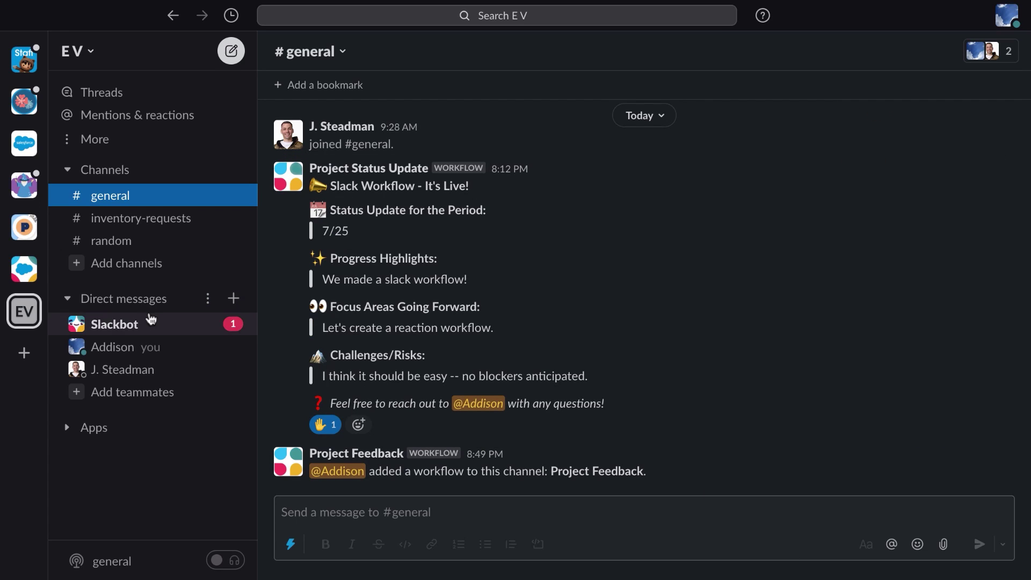
Step: In the Slackbot conversation, start the review with Ready to review on the Project Feedback message
left_click(150, 324)
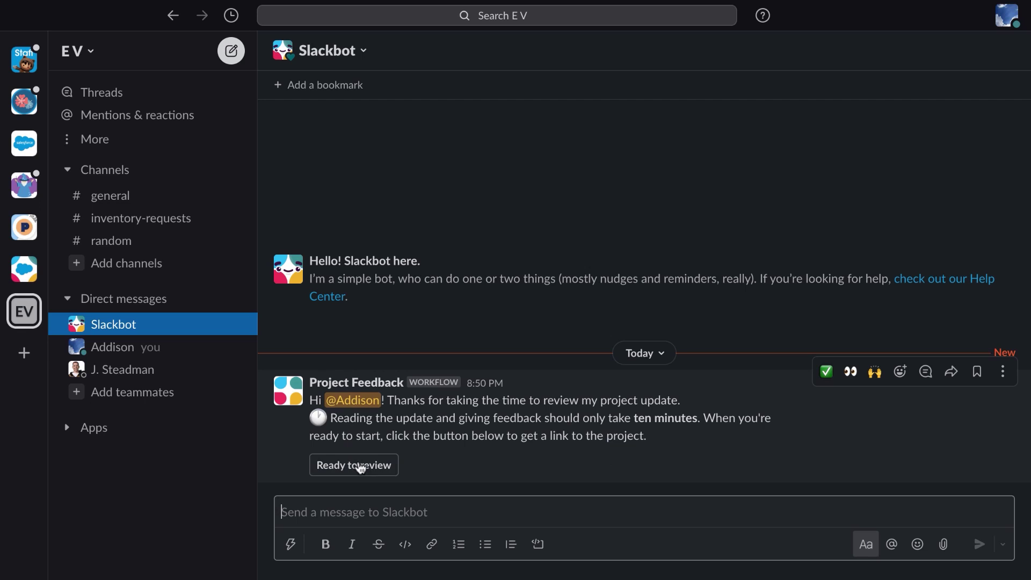
left_click(360, 466)
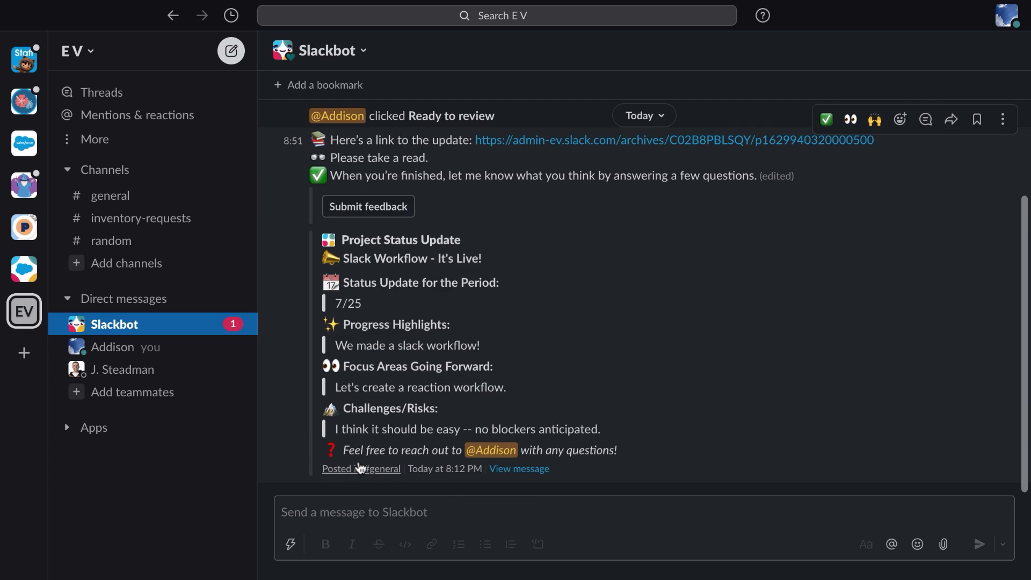
mouse_move(696, 149)
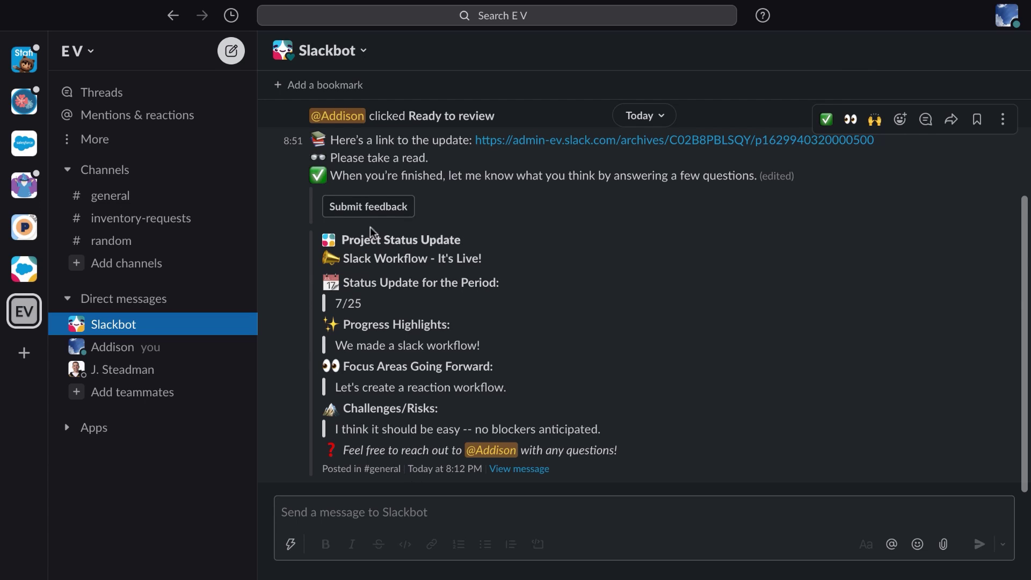
Step: Answer Yes to concerns and other reviewers, paste the concern and reviewer notes, and submit the feedback form
left_click(381, 208)
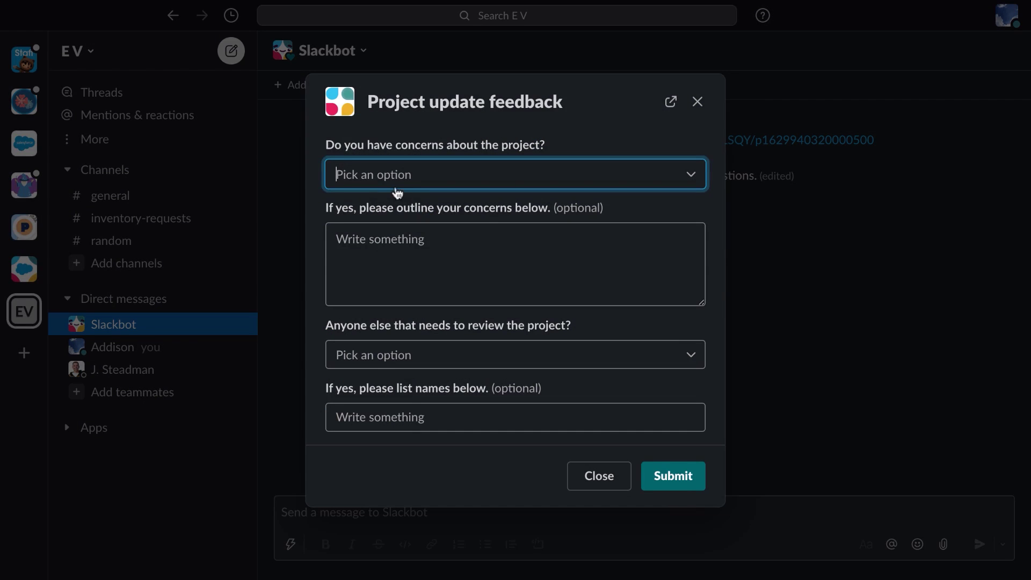
left_click(410, 178)
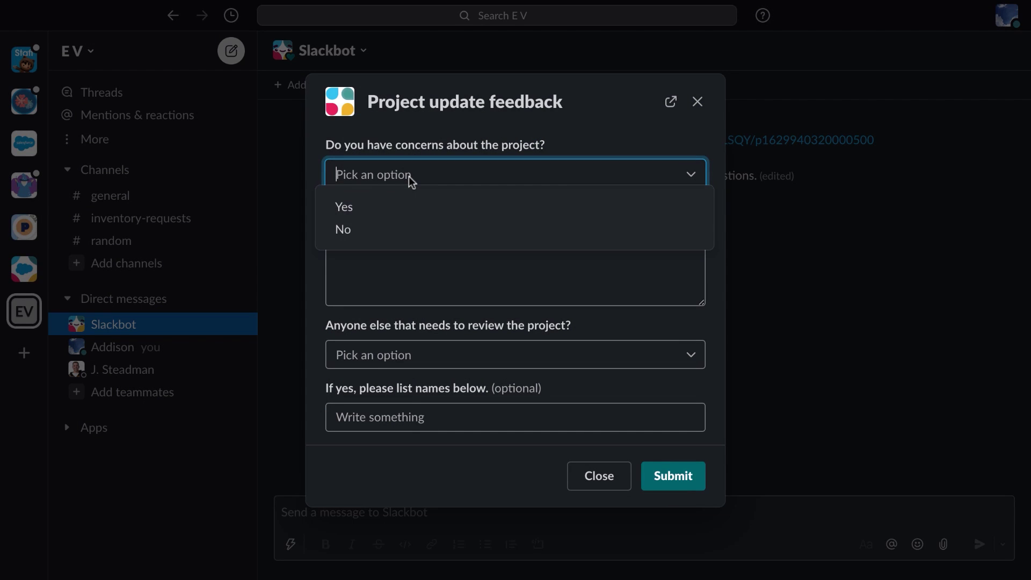
left_click(408, 207)
left_click(435, 249)
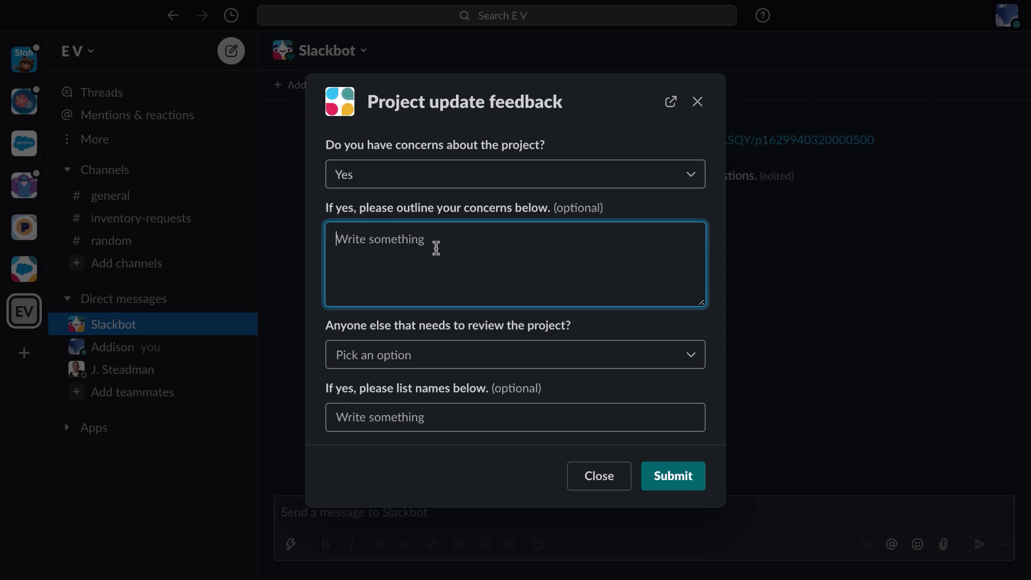
type("I think you should build even MOAR slack workflows.")
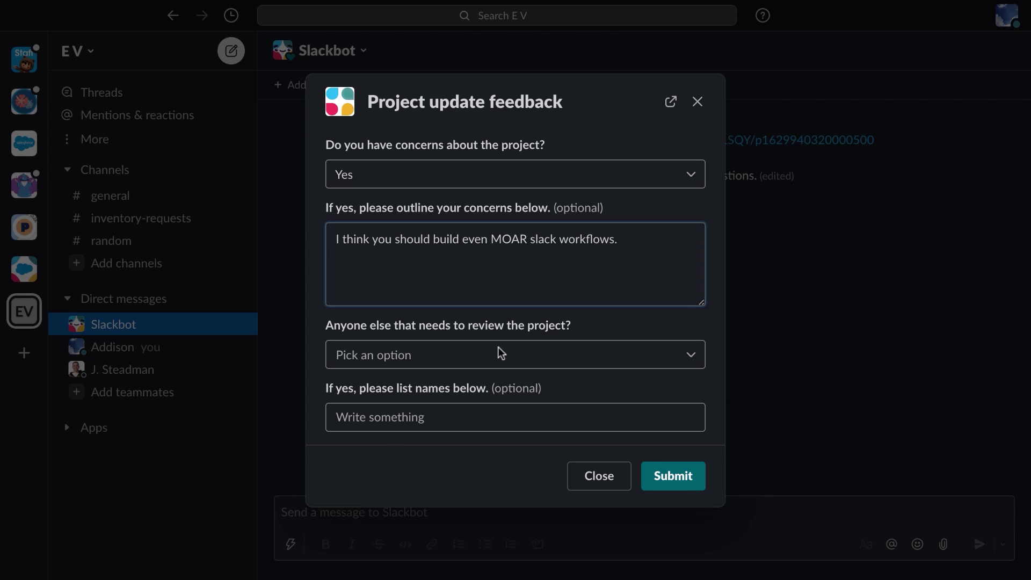
left_click(500, 354)
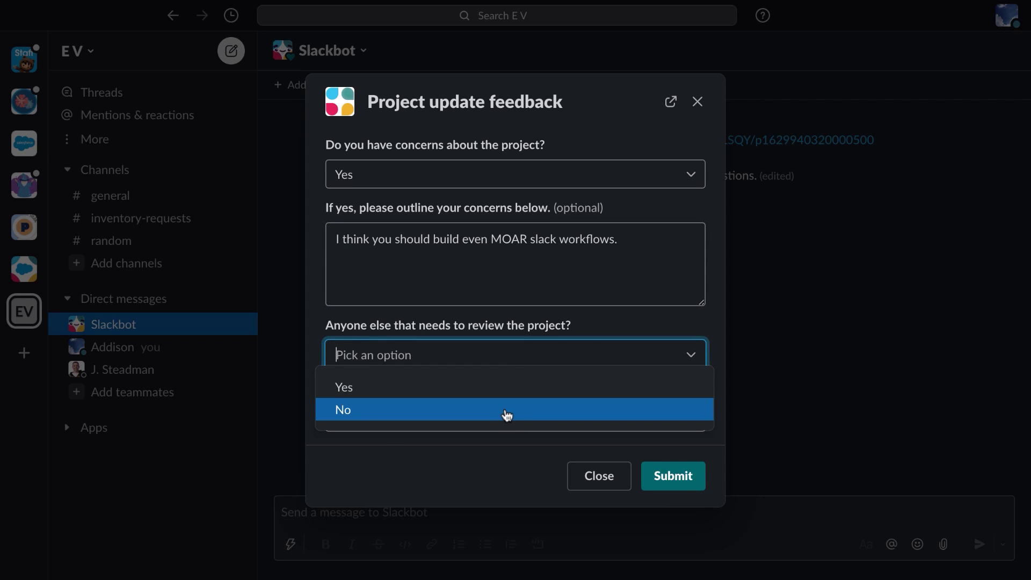
left_click(527, 387)
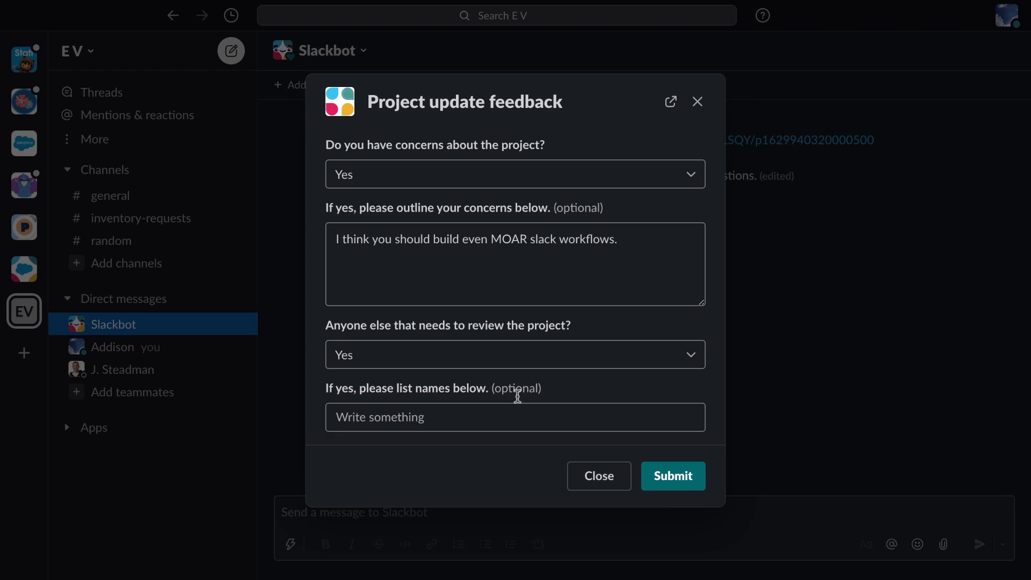
left_click(508, 408)
type("Please forward to Charles Bemby")
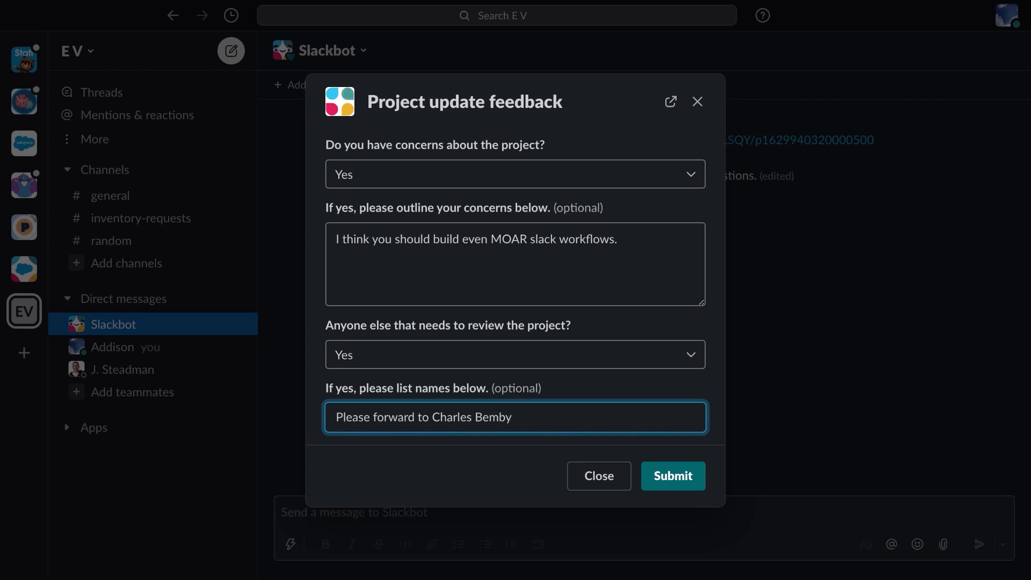
left_click(684, 485)
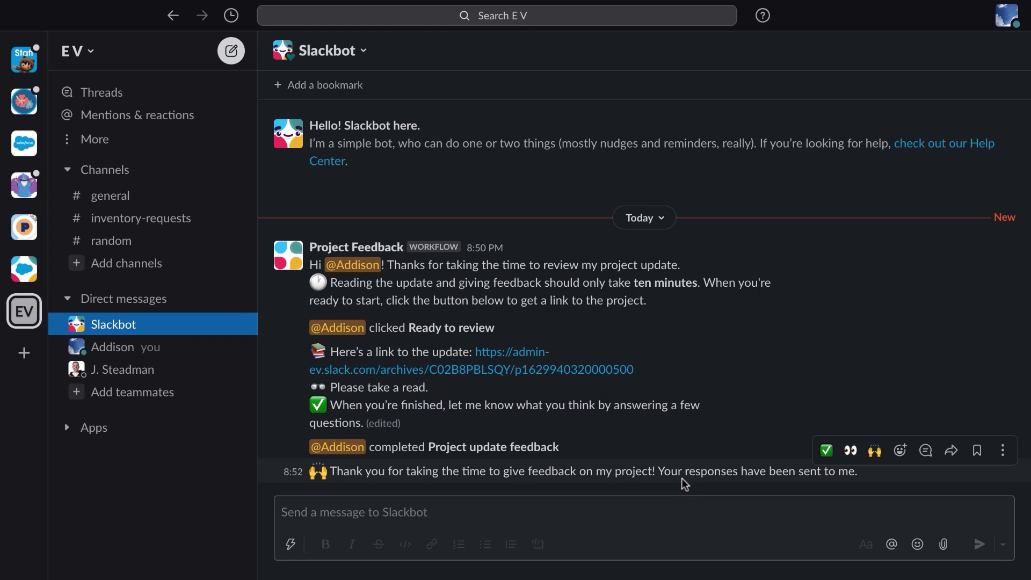
Step: Find the Project Feedback reply in the #general status-update thread on the Threads page
left_click(180, 101)
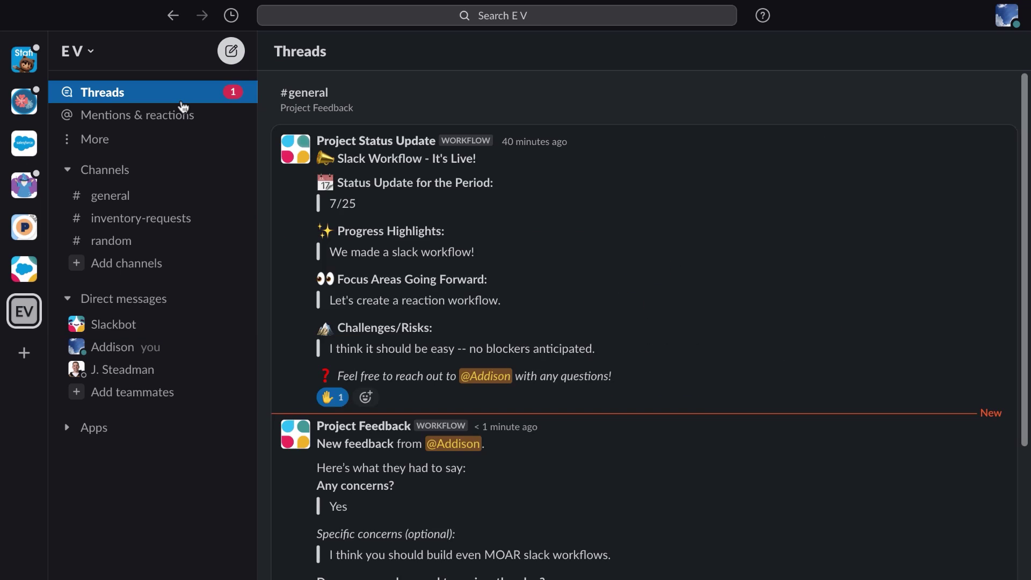
scroll(663, 504, "down", 3)
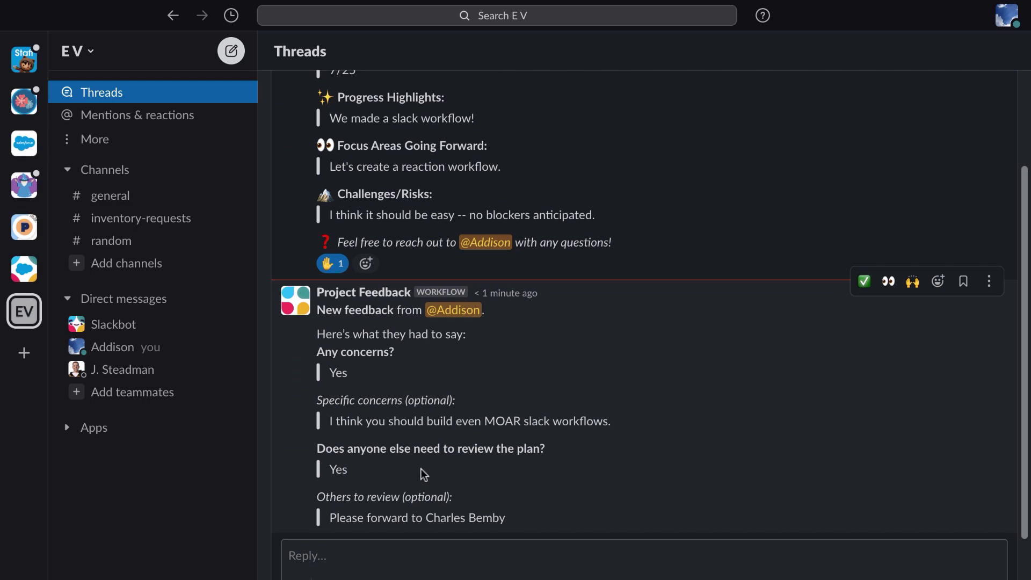
left_click(546, 519)
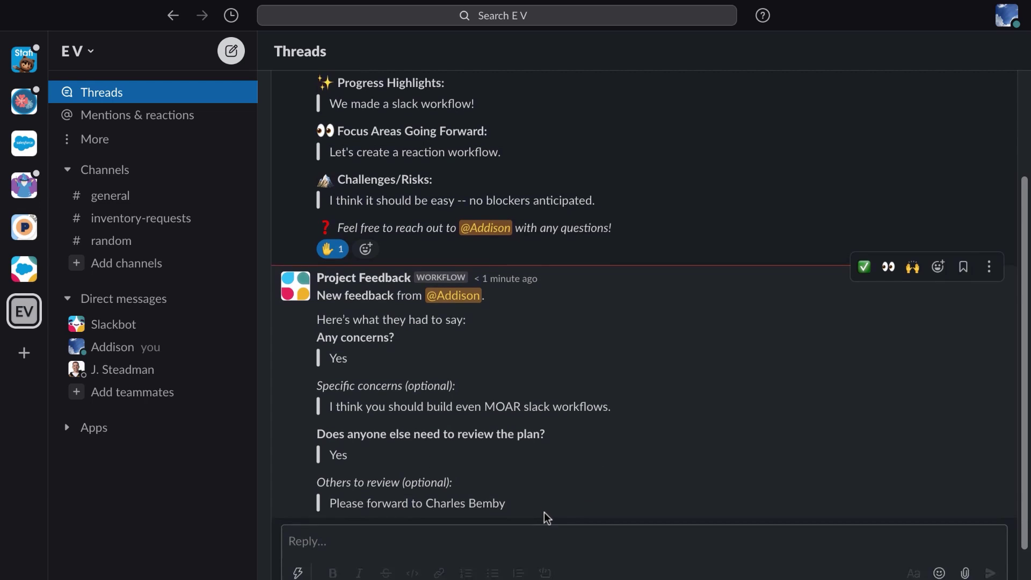